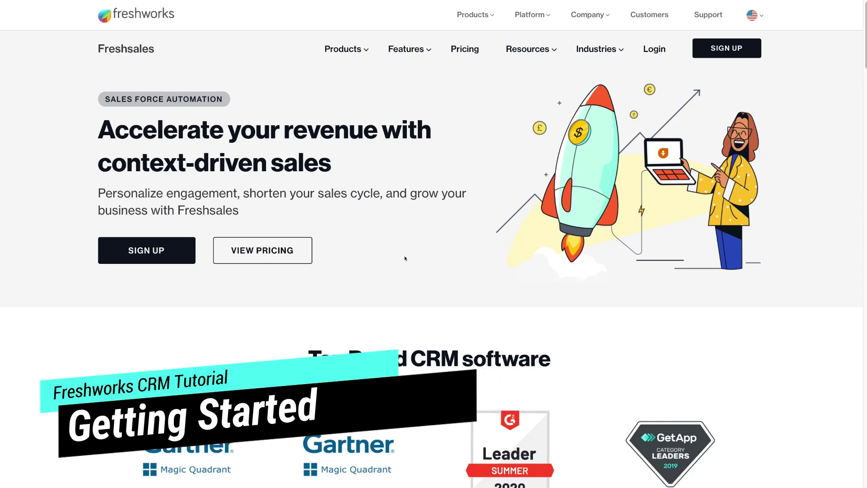
# Open the sign-up form for the Free plan from the Freshsales pricing page.
pyautogui.click(457, 53)
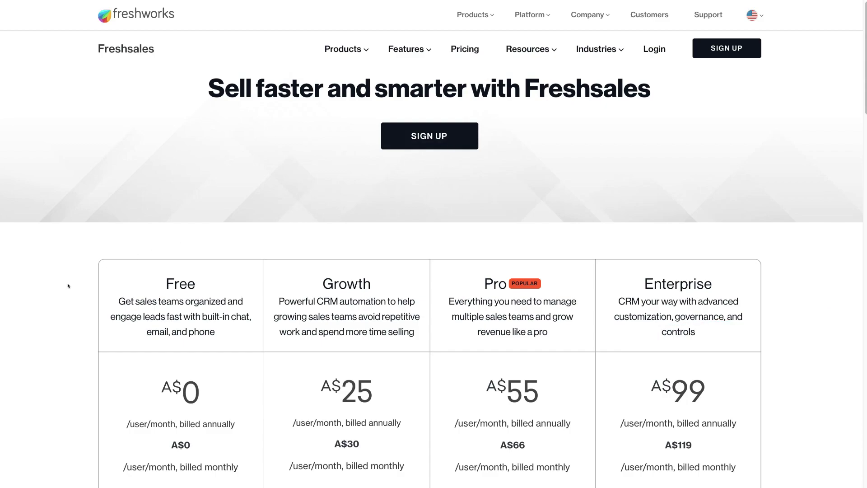
pyautogui.scroll(-4, 62, 294)
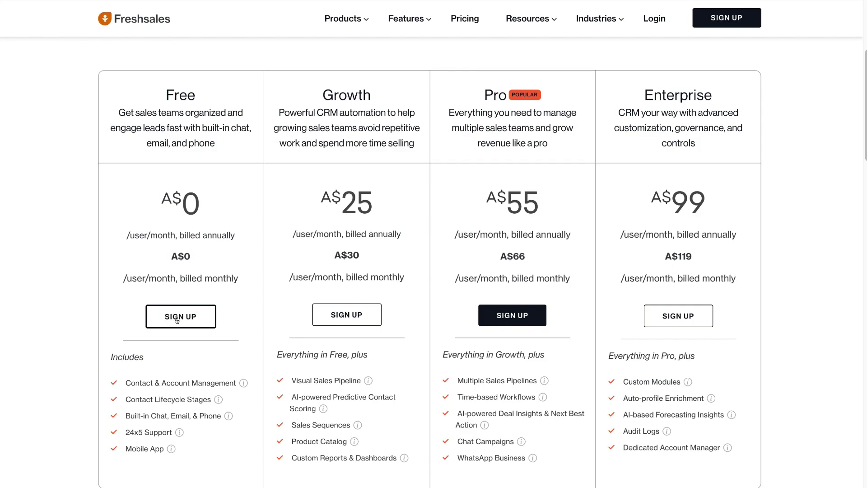
pyautogui.click(177, 319)
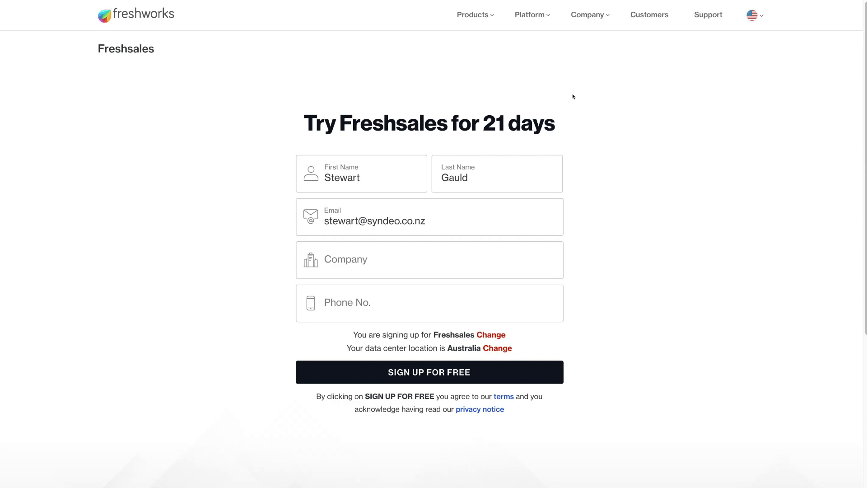
# Complete the Freshsales trial sign-up form with Syndeo as the company and the phone number.
pyautogui.click(429, 259)
pyautogui.write('Syndeo')
pyautogui.click(420, 304)
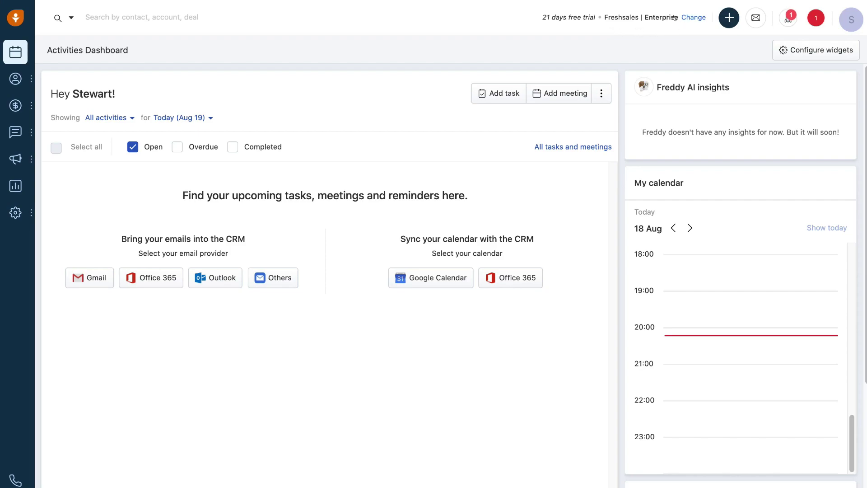
# Switch the Freshsales subscription from the Enterprise trial to the Free plan, paid annually for 1 user.
pyautogui.click(689, 18)
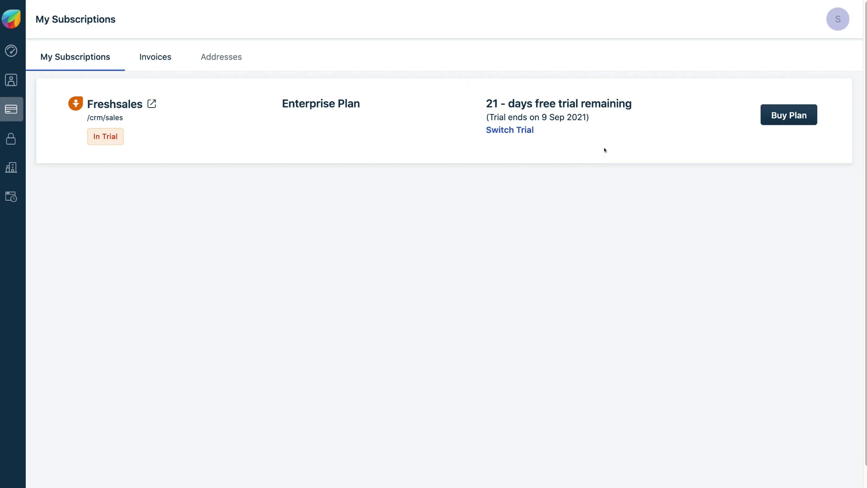
pyautogui.click(506, 133)
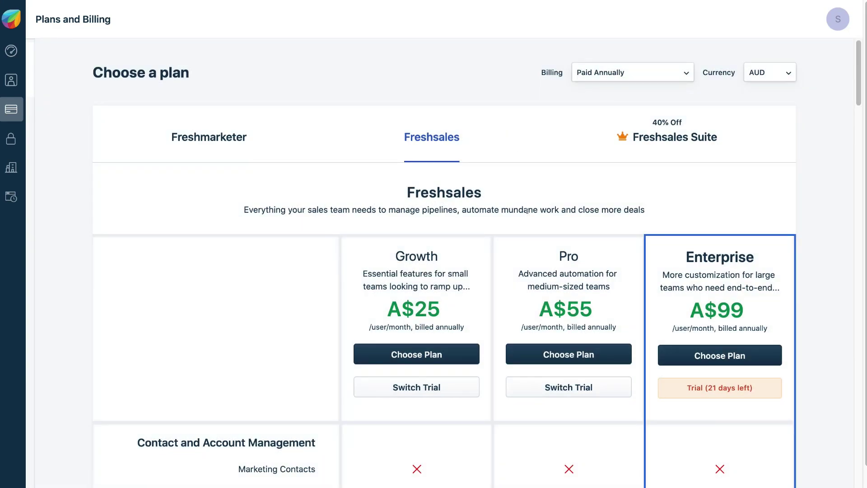
pyautogui.scroll(-20, 527, 212)
pyautogui.scroll(-20, 526, 214)
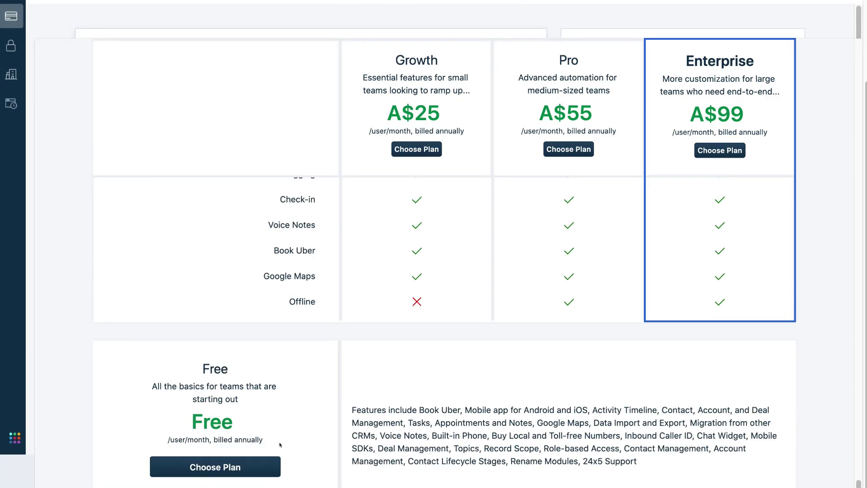
pyautogui.click(254, 471)
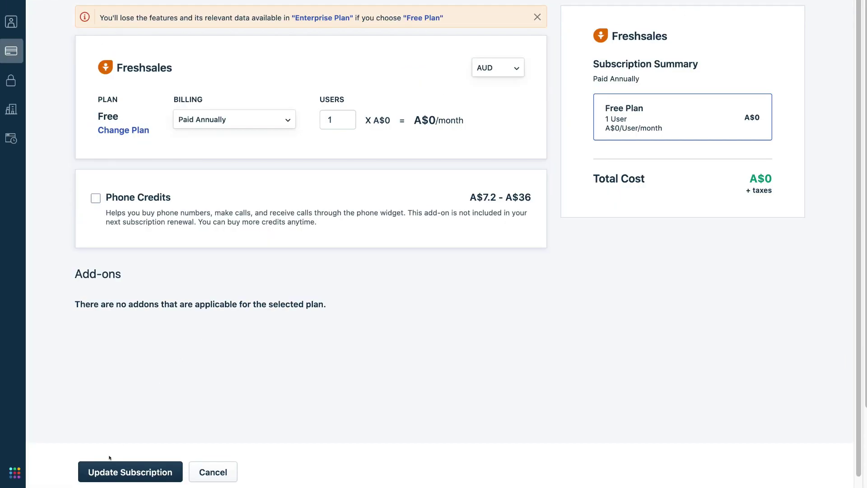
pyautogui.click(135, 471)
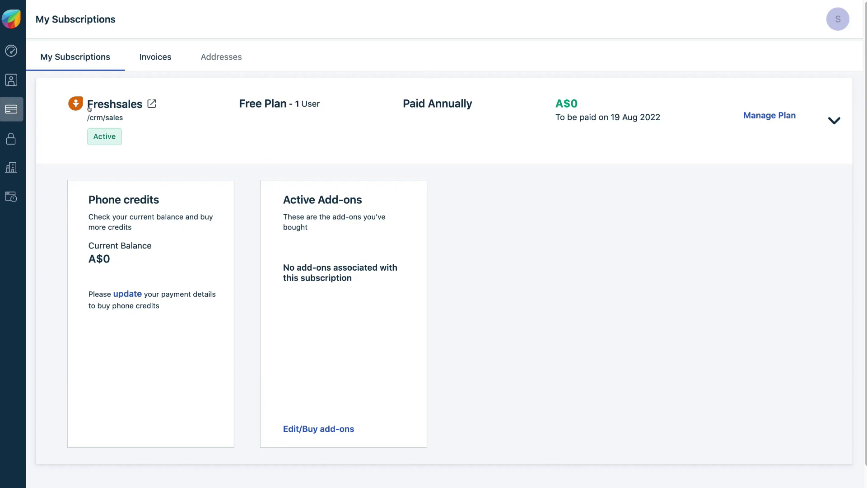
# Open Freshsales from the subscriptions page and view the record types that can be added.
pyautogui.click(121, 104)
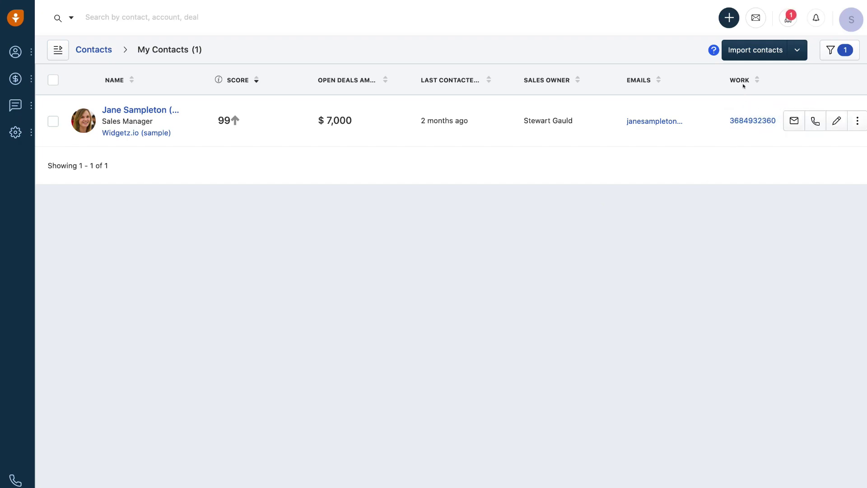
pyautogui.click(729, 19)
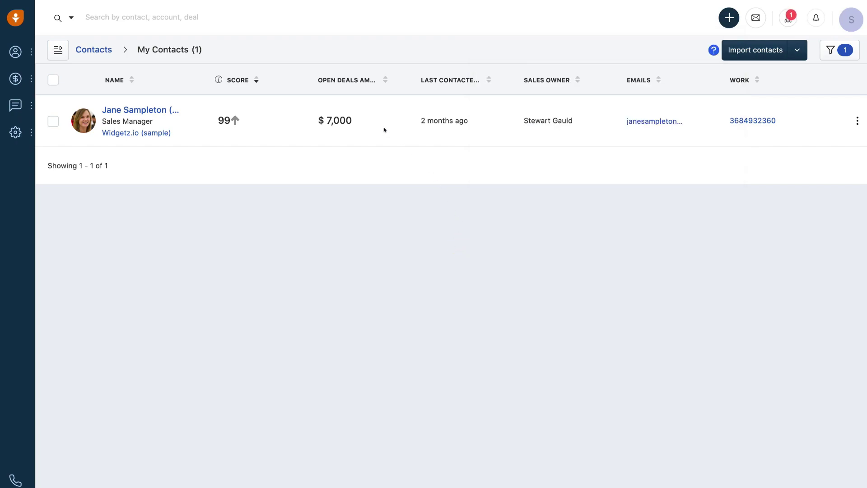
# Add a user with e-mail and full name, job title Sales Manager, Default Pipeline and the Sales Manager role, and save it.
pyautogui.moveTo(14, 133)
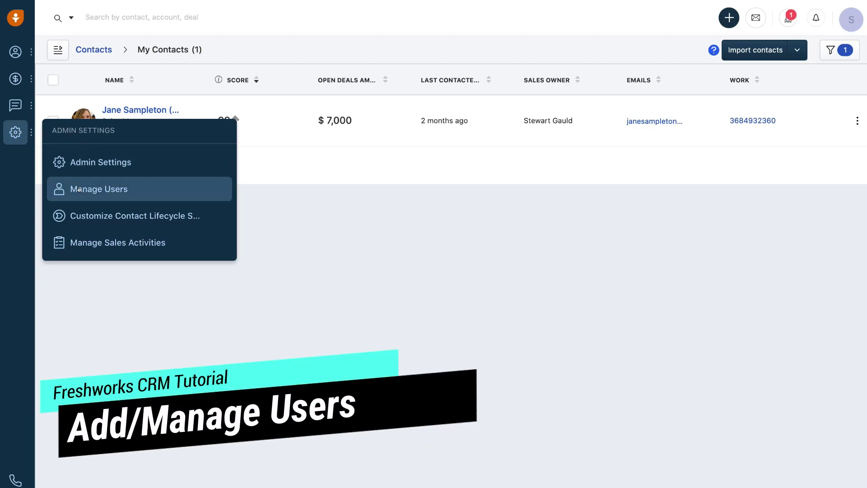
pyautogui.click(130, 189)
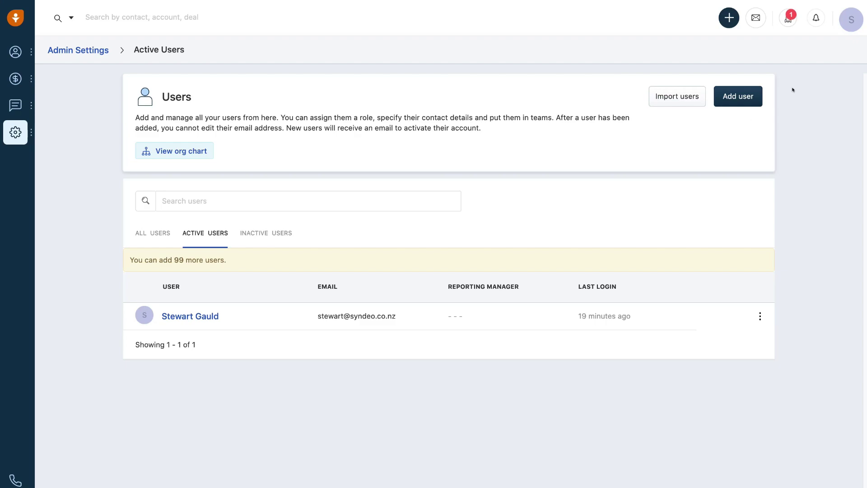
pyautogui.click(746, 91)
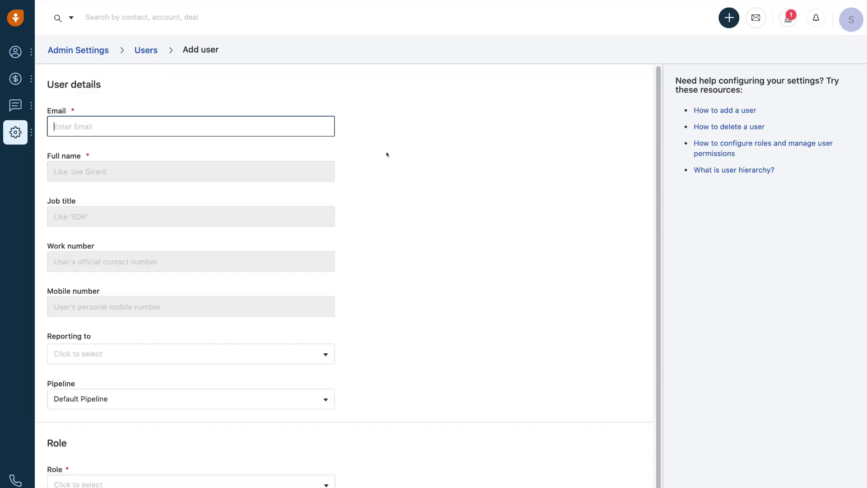
pyautogui.moveTo(386, 154)
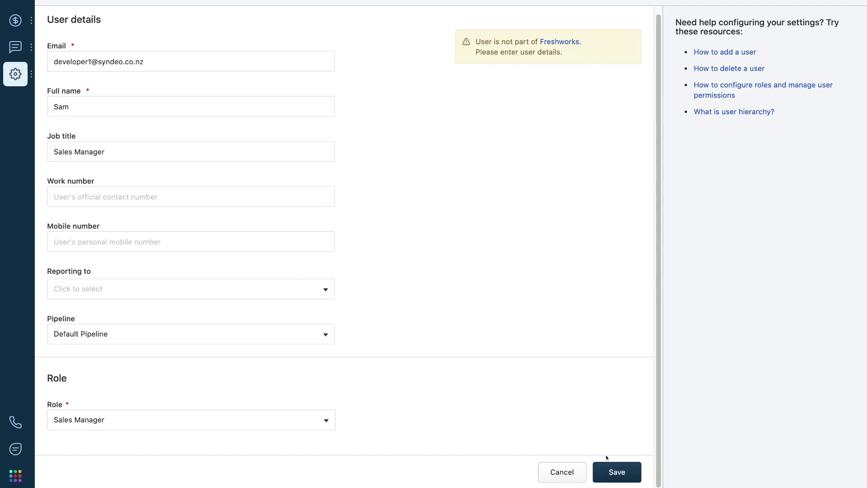
pyautogui.click(623, 472)
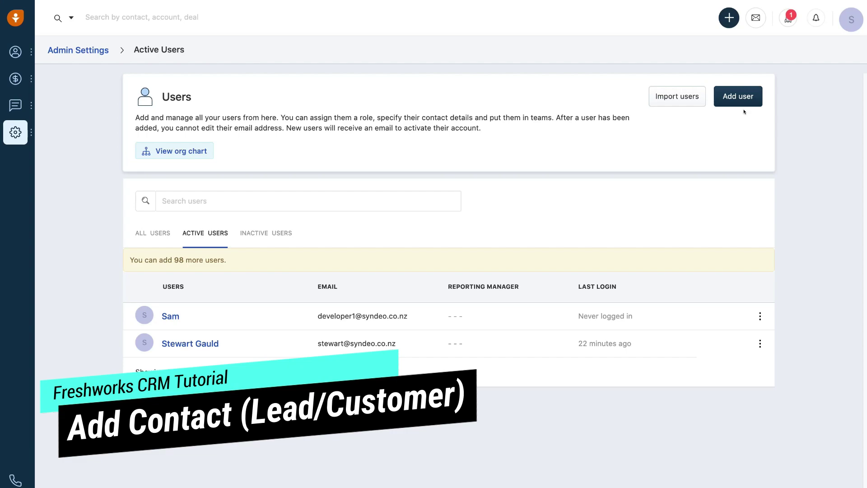
# Open the contacts list and view the options for importing contacts from a file.
pyautogui.moveTo(13, 53)
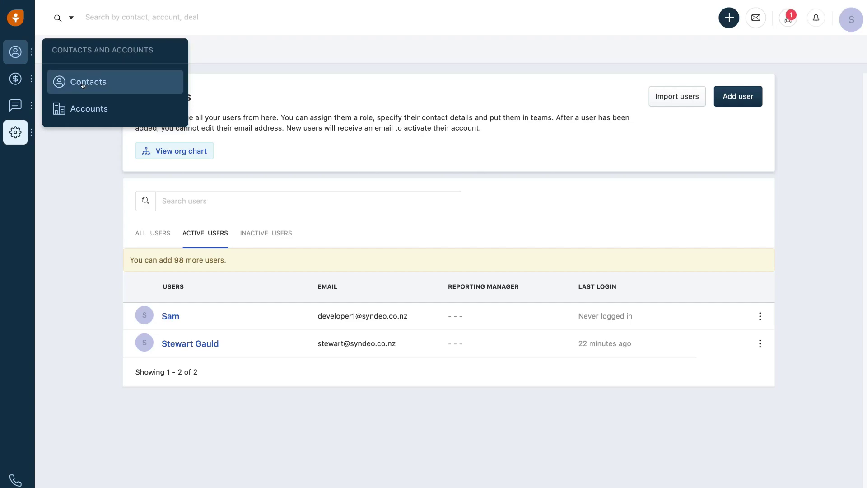
pyautogui.click(111, 84)
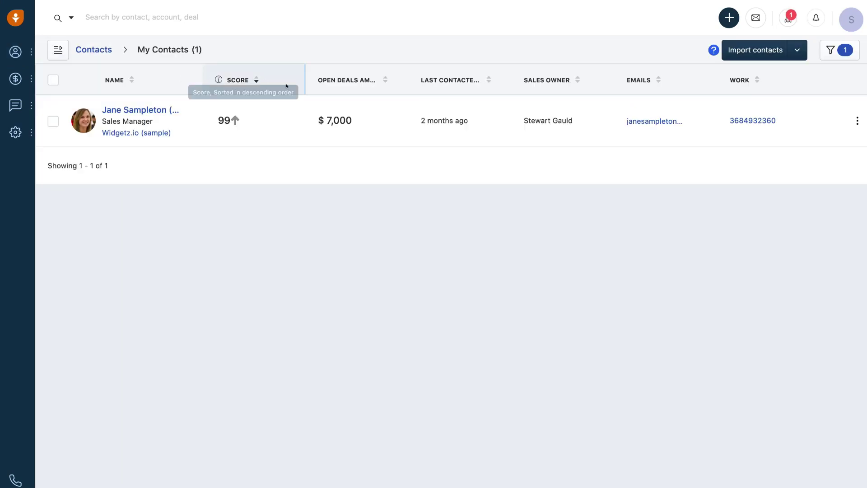
pyautogui.click(757, 48)
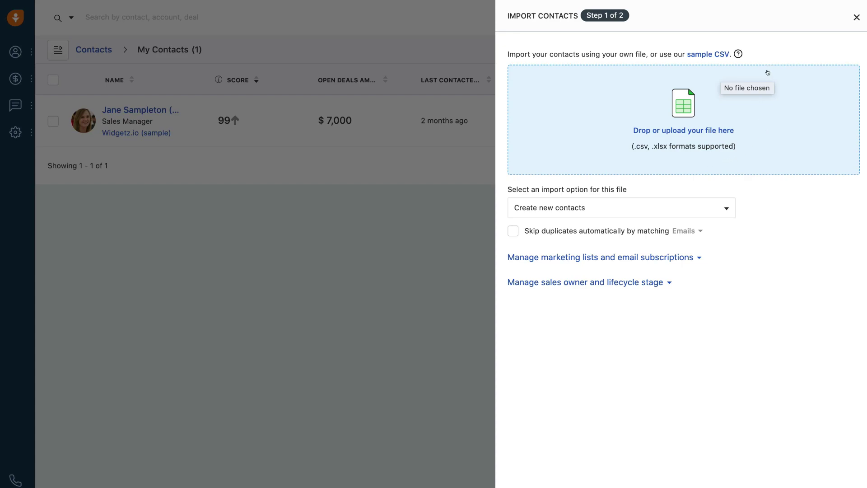
pyautogui.click(855, 17)
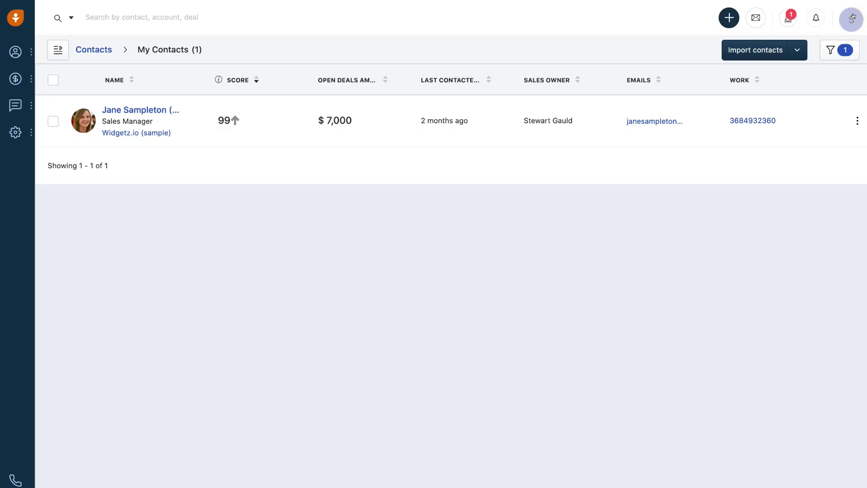
# Create a contact with full name and Work e-mail, subscription status Subscribed, subscription type Newsletter and lifecycle stage Lead.
pyautogui.click(726, 19)
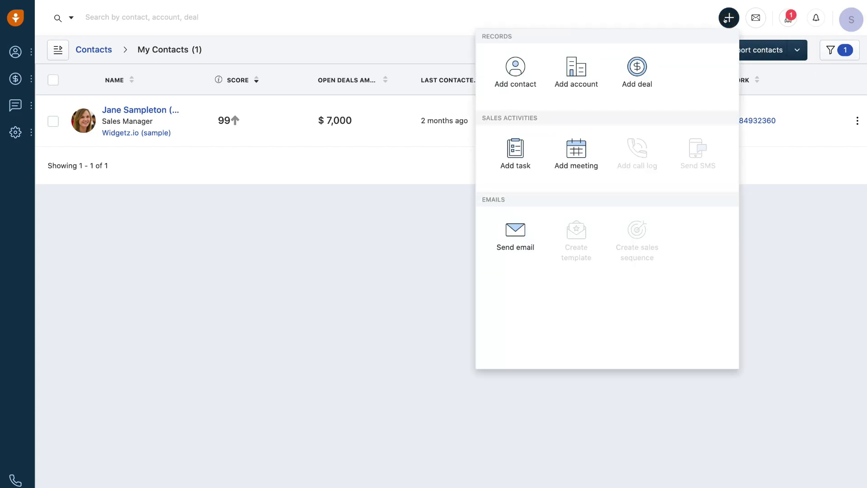
pyautogui.click(518, 76)
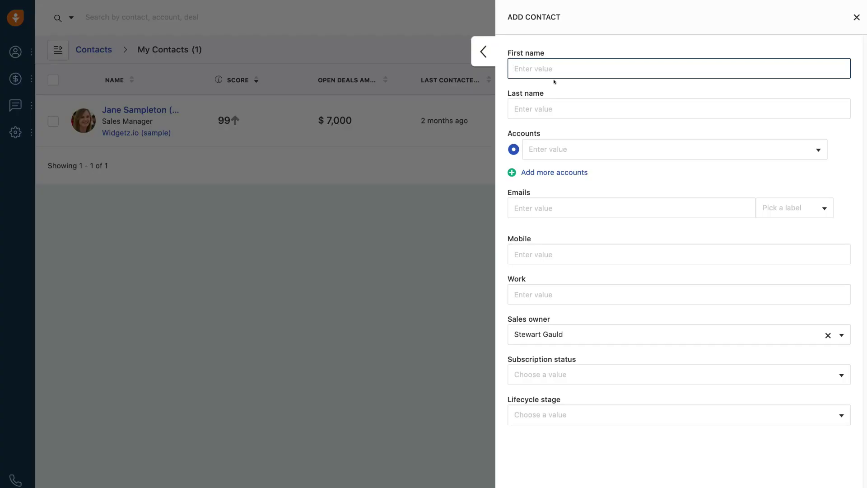
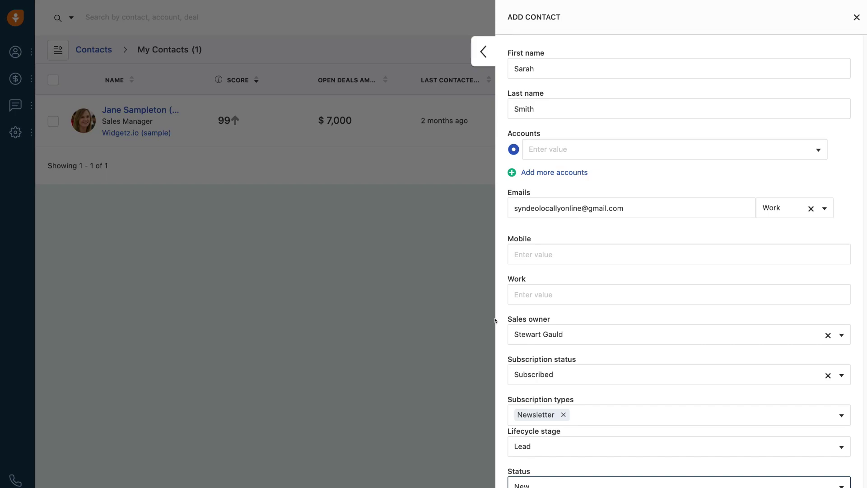
pyautogui.scroll(-1, 550, 319)
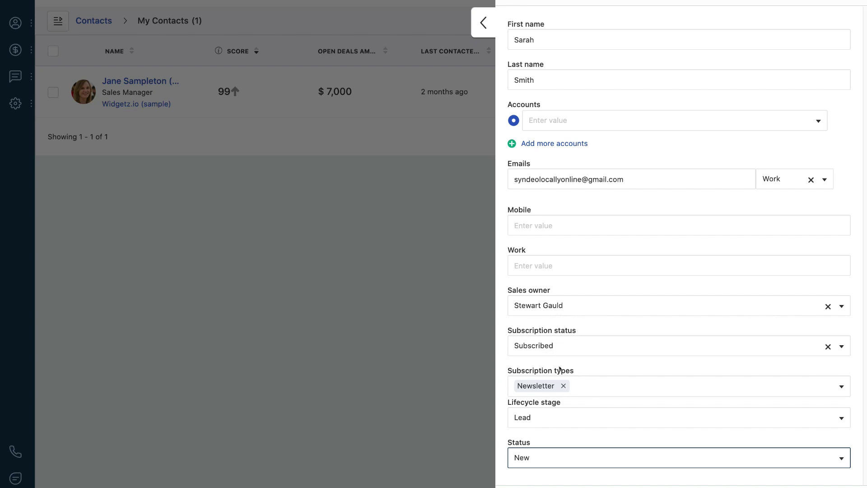
pyautogui.click(534, 414)
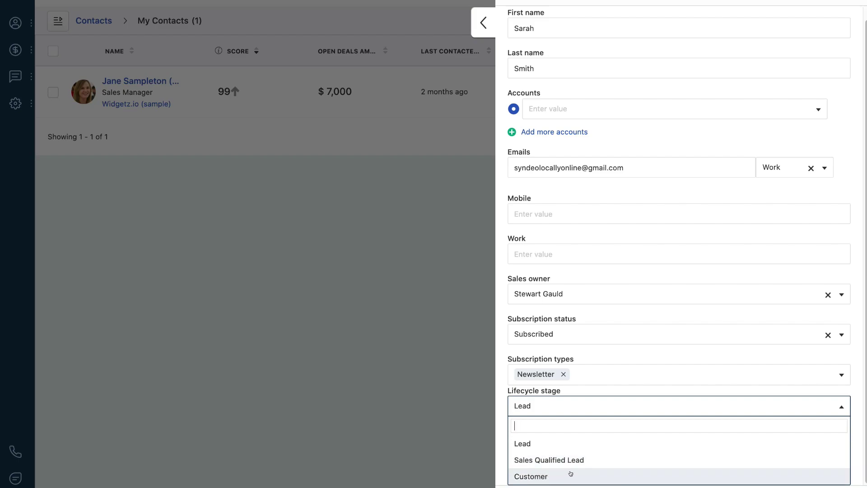
pyautogui.click(501, 406)
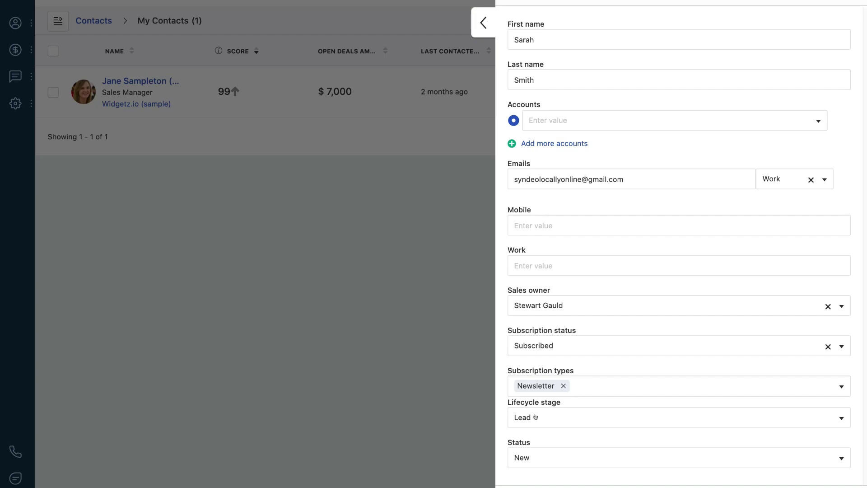
# Set the new contact's status to New and save the contact.
pyautogui.click(541, 458)
pyautogui.click(542, 458)
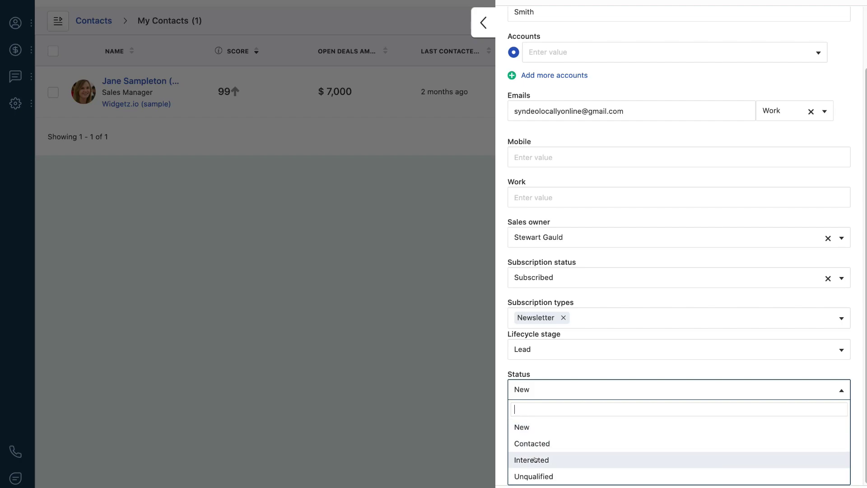
pyautogui.click(534, 426)
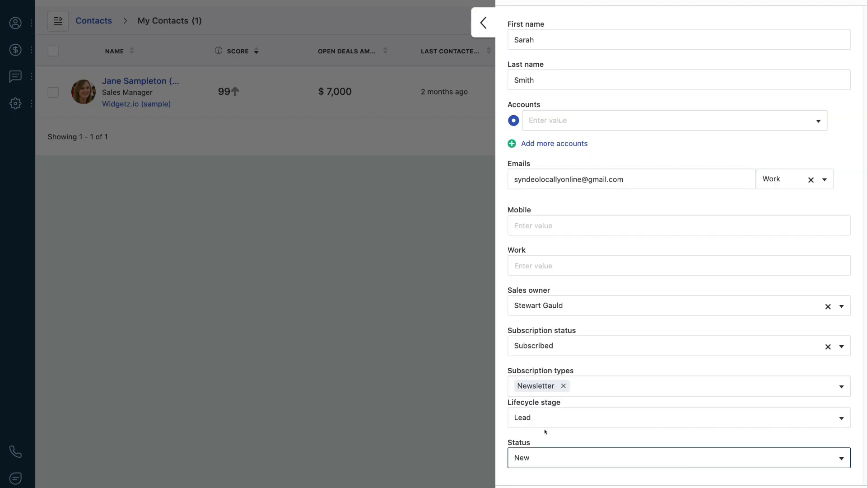
pyautogui.scroll(-1, 545, 431)
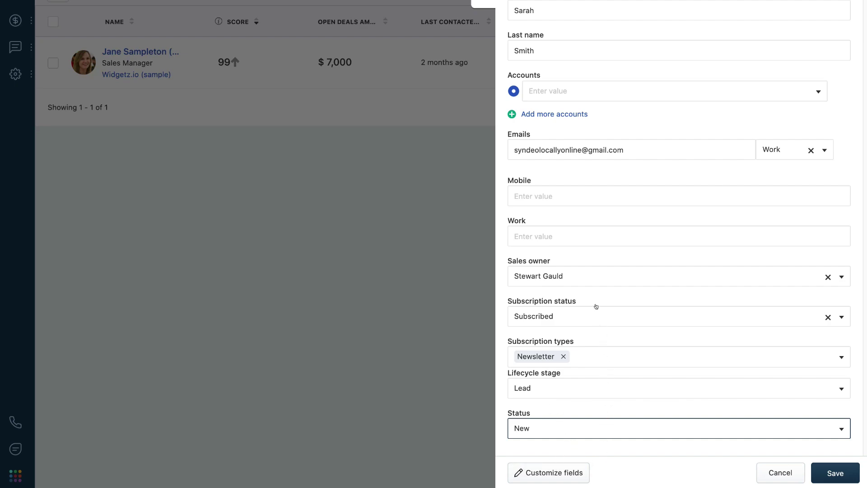
pyautogui.click(835, 473)
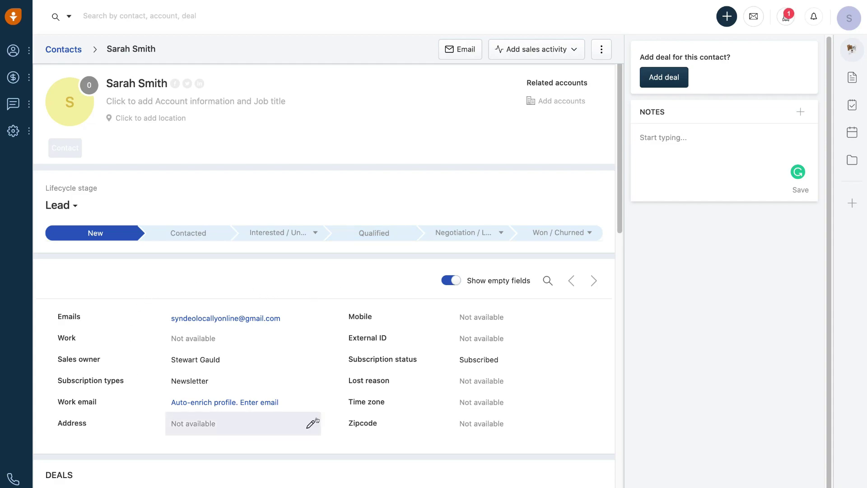
# Examine the new contact's record, covering its details, deals, recent conversations, recent activities and integrations.
pyautogui.scroll(-3, 446, 407)
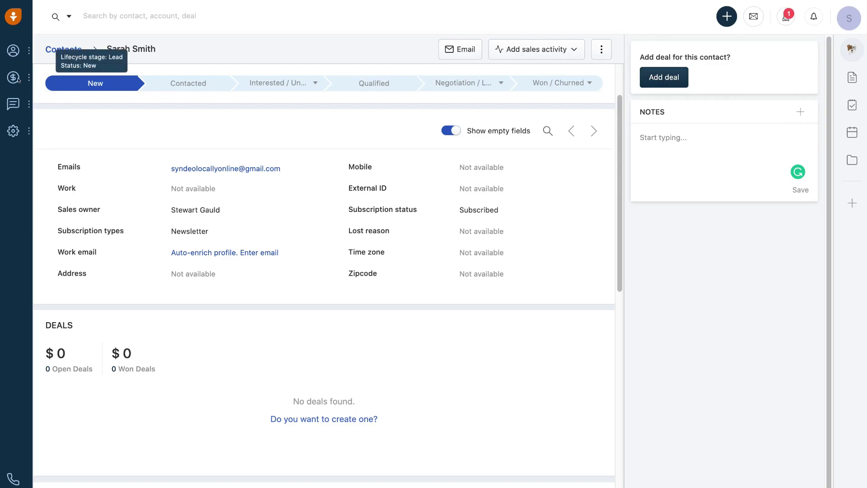
pyautogui.moveTo(18, 80)
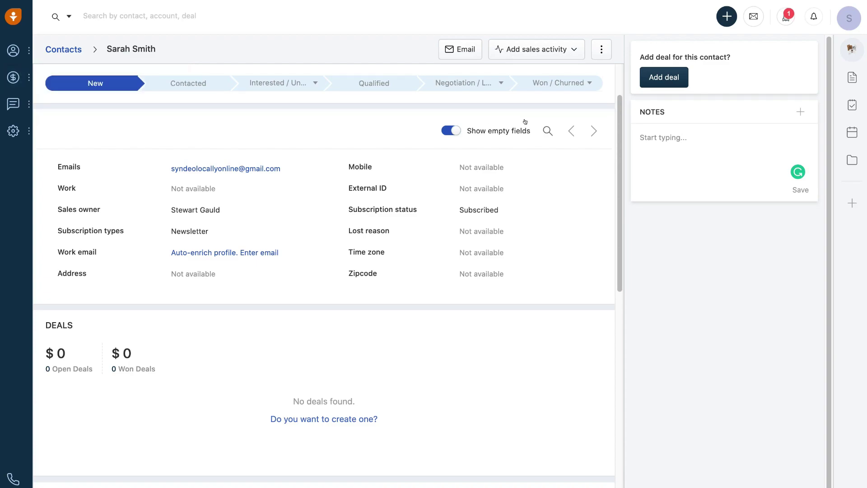
pyautogui.click(648, 149)
pyautogui.scroll(3, 600, 284)
pyautogui.scroll(-7, 594, 284)
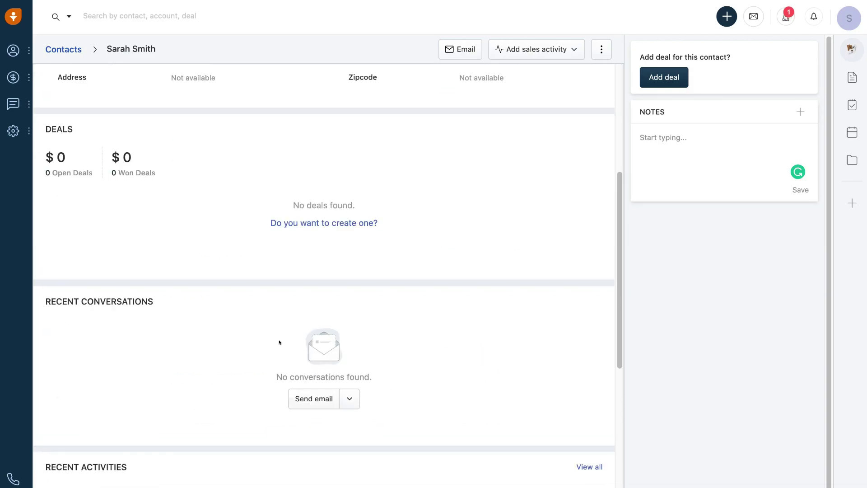
pyautogui.scroll(-5, 135, 338)
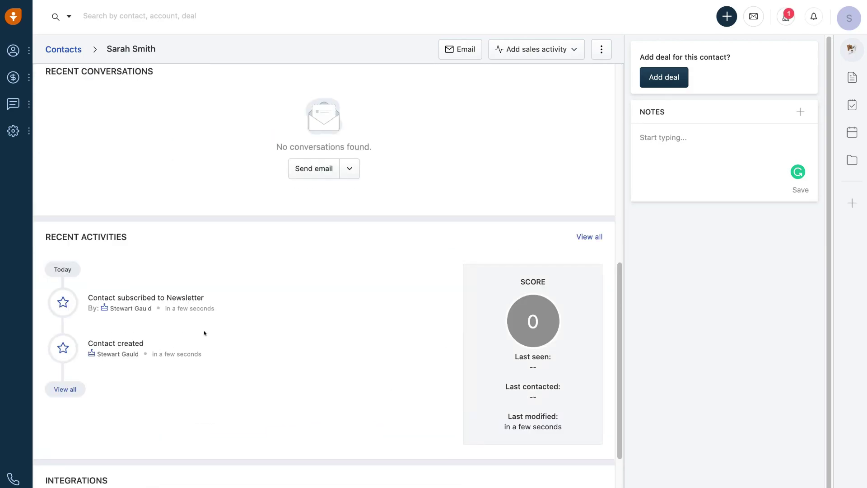
pyautogui.scroll(-5, 201, 320)
pyautogui.scroll(2, 228, 224)
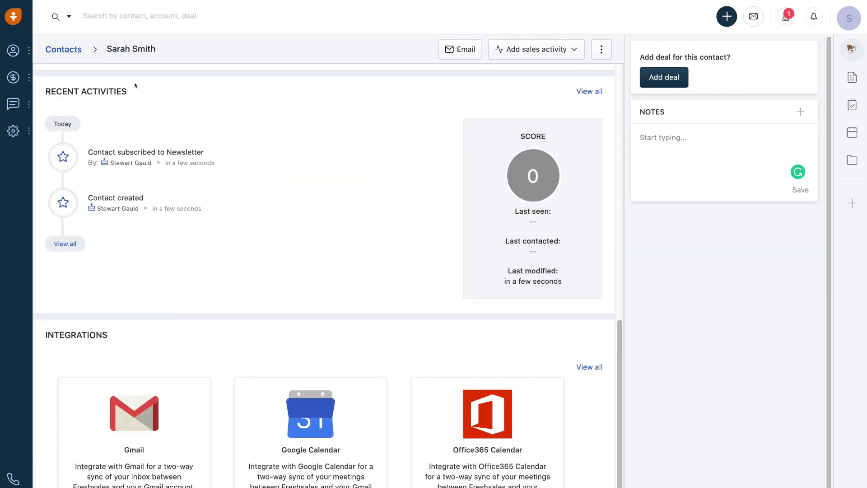
# Create an account named True Lemons in the accounts list, assign yourself as sales owner and save it.
pyautogui.click(58, 52)
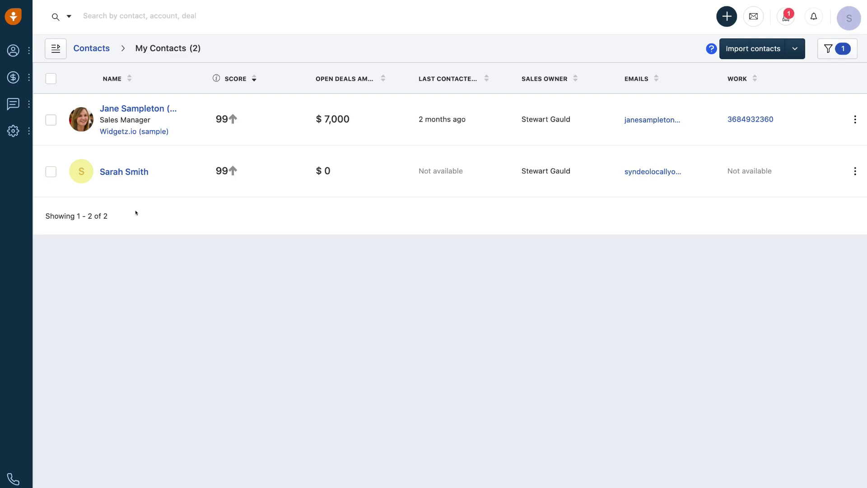
pyautogui.moveTo(13, 50)
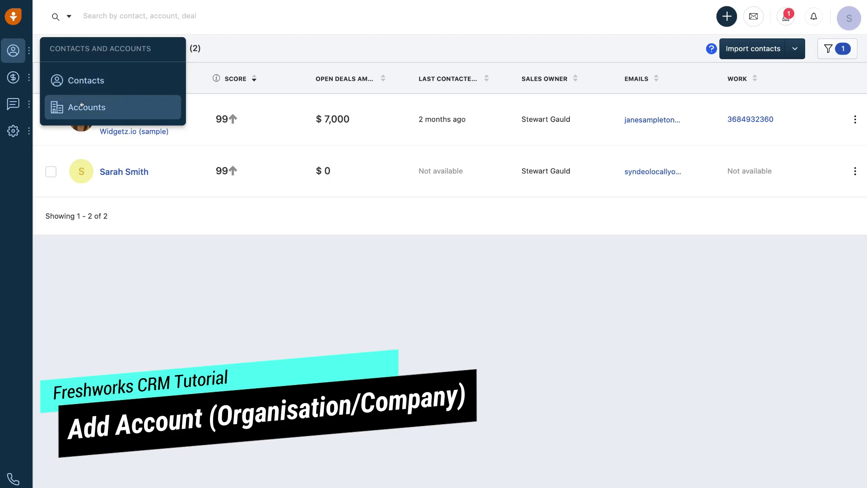
pyautogui.click(105, 106)
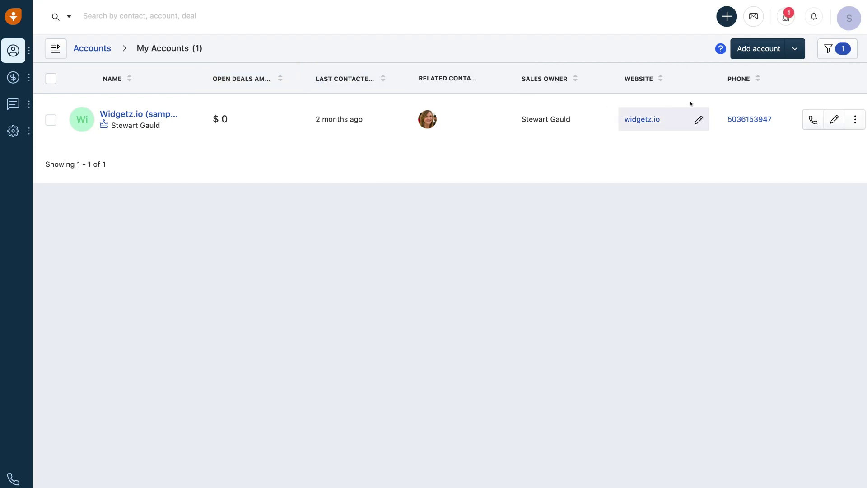
pyautogui.click(744, 51)
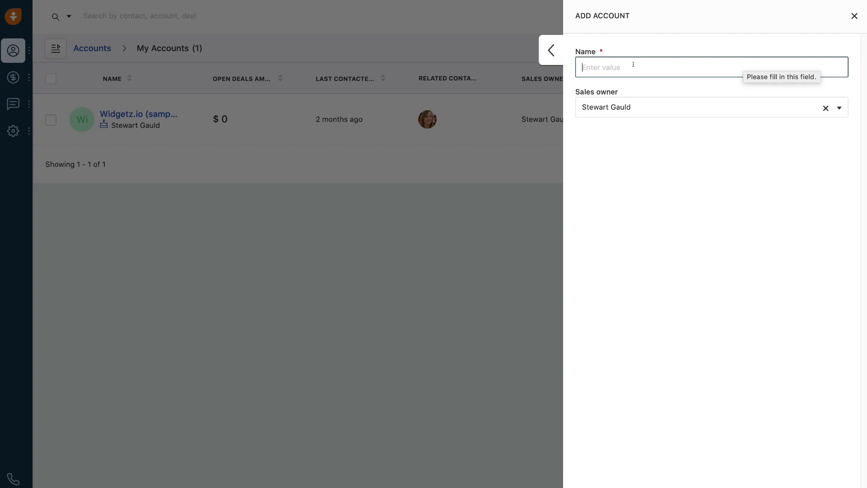
pyautogui.write('True Lemons')
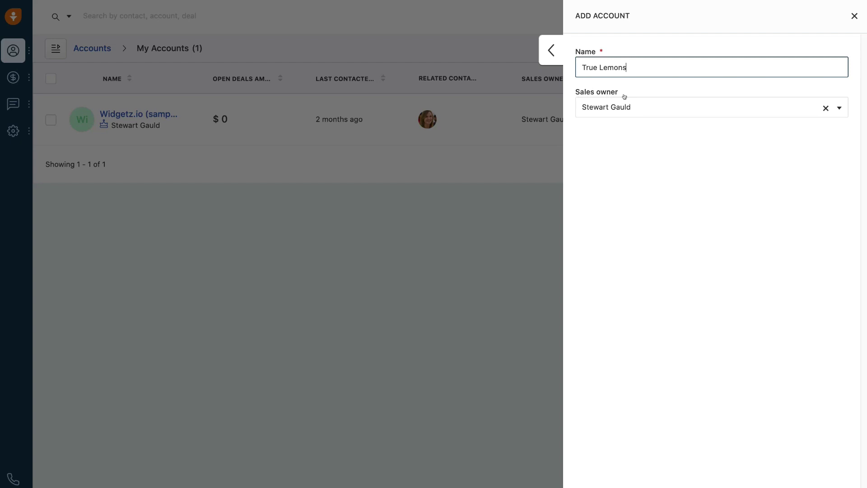
pyautogui.click(694, 110)
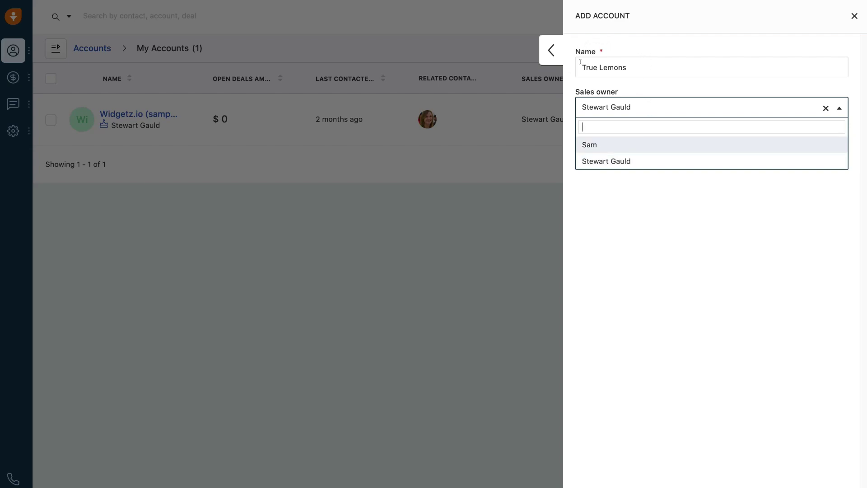
pyautogui.click(619, 160)
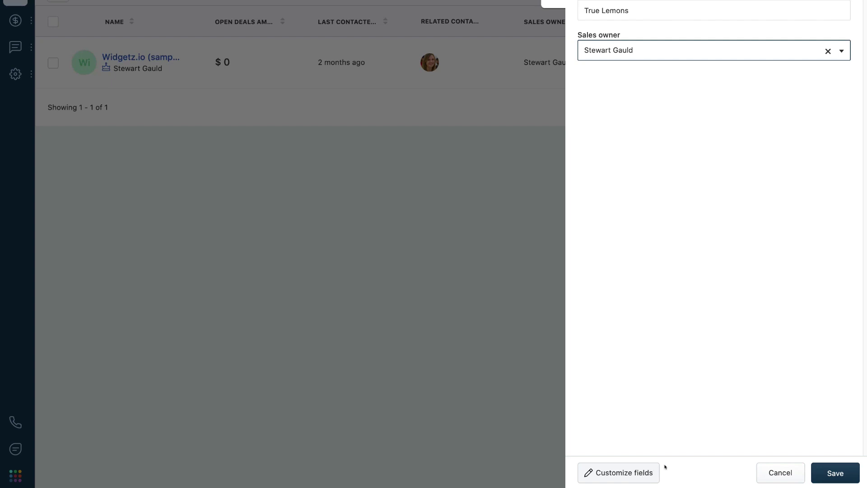
pyautogui.click(820, 475)
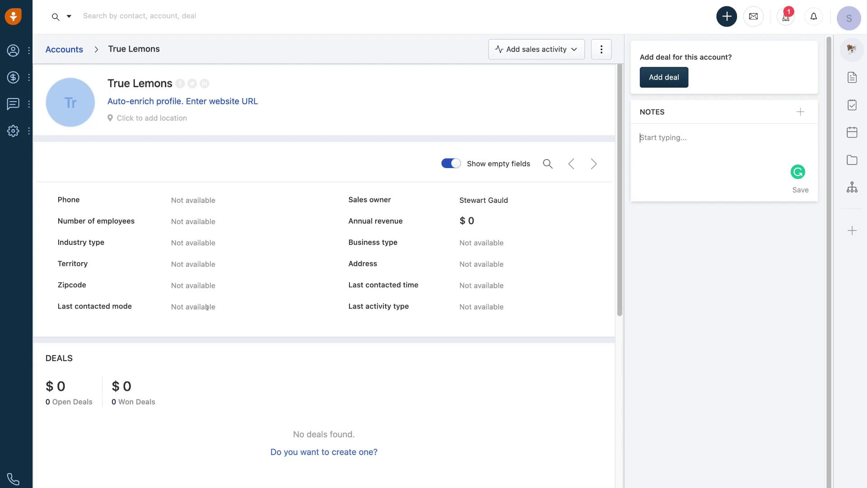
# Examine the True Lemons account's details, deals and recent conversations, and return to the accounts list.
pyautogui.scroll(-6, 387, 356)
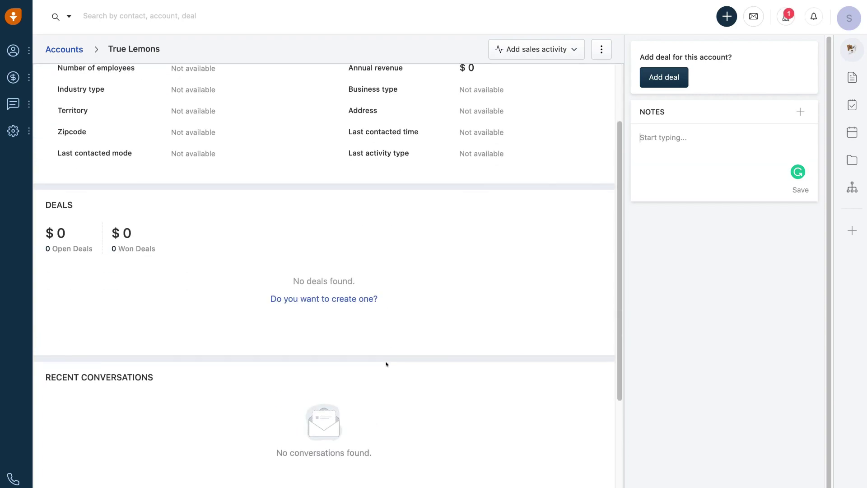
pyautogui.scroll(6, 549, 313)
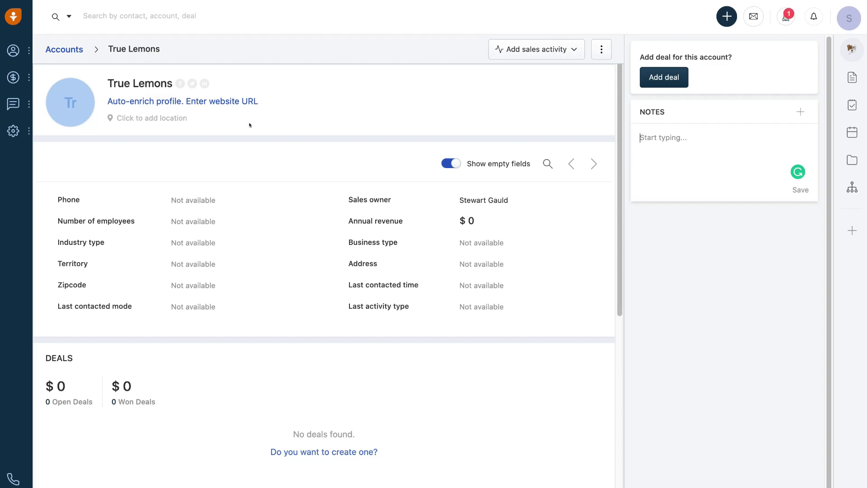
pyautogui.click(59, 51)
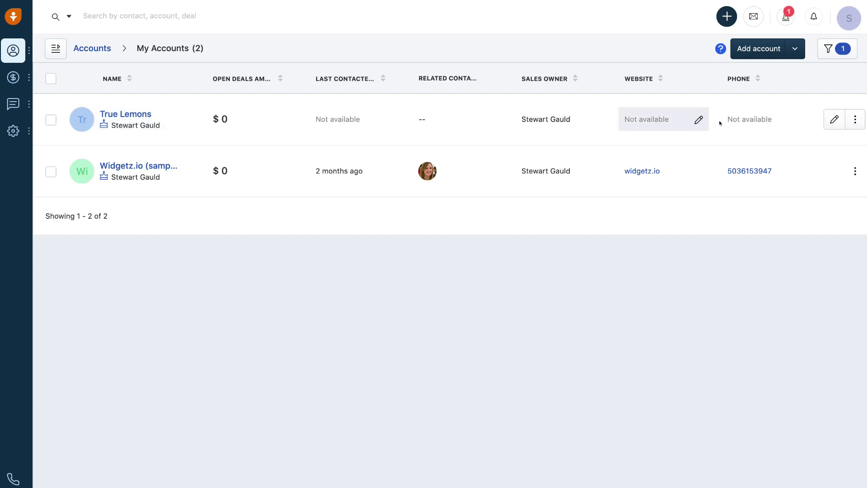
# View the editable fields of the True Lemons account and its additional actions without changing anything.
pyautogui.click(836, 121)
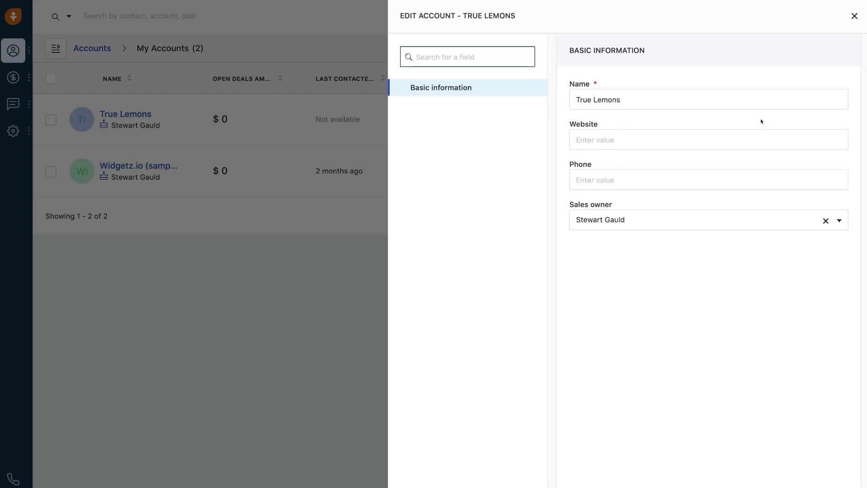
pyautogui.click(849, 16)
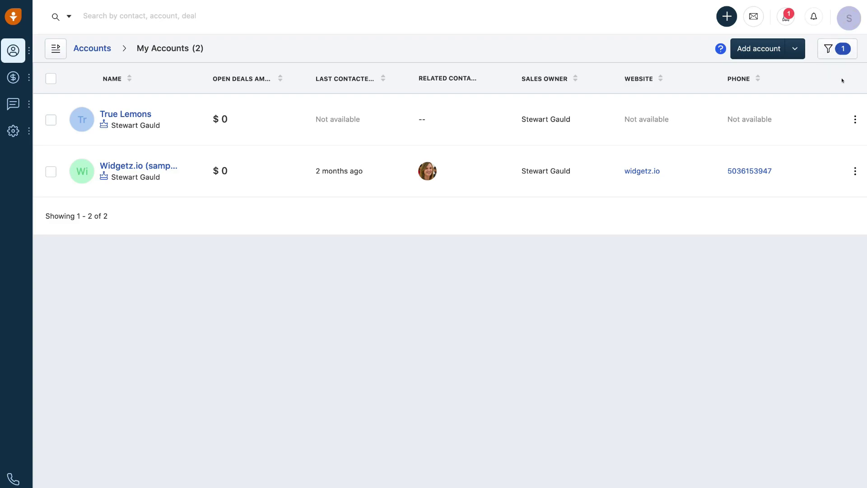
pyautogui.click(857, 119)
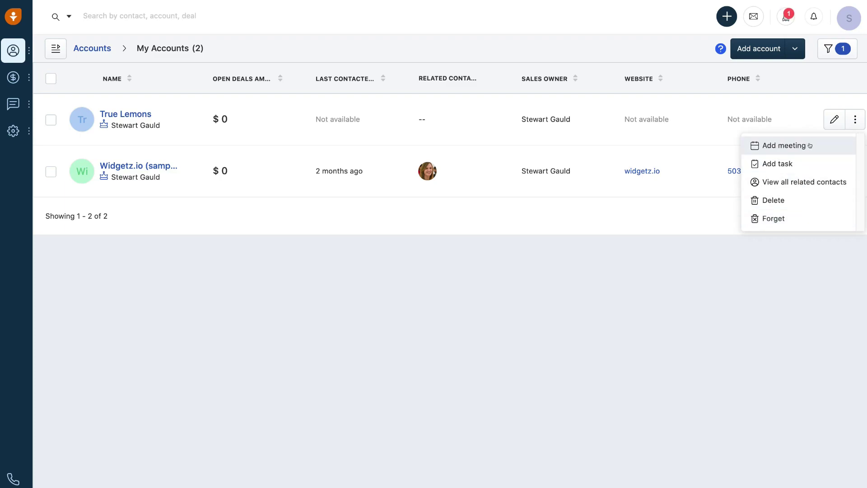
pyautogui.click(808, 296)
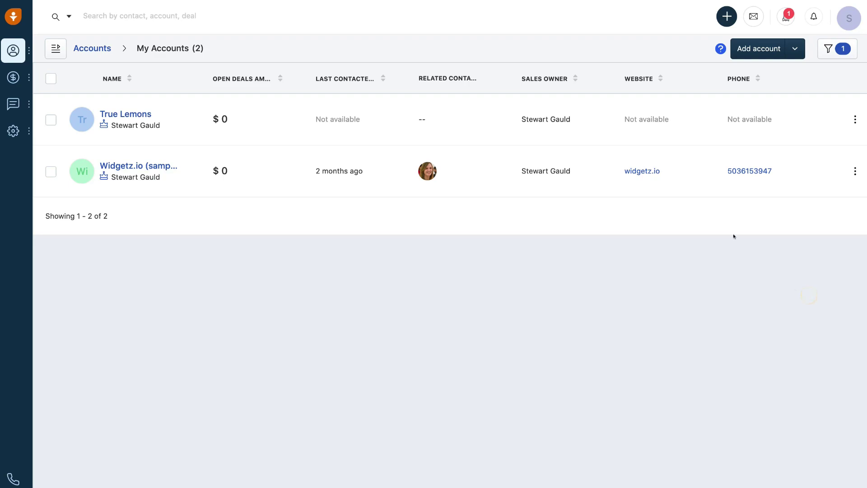
# Link the newly added contact to the True Lemons account and save the contact.
pyautogui.moveTo(22, 53)
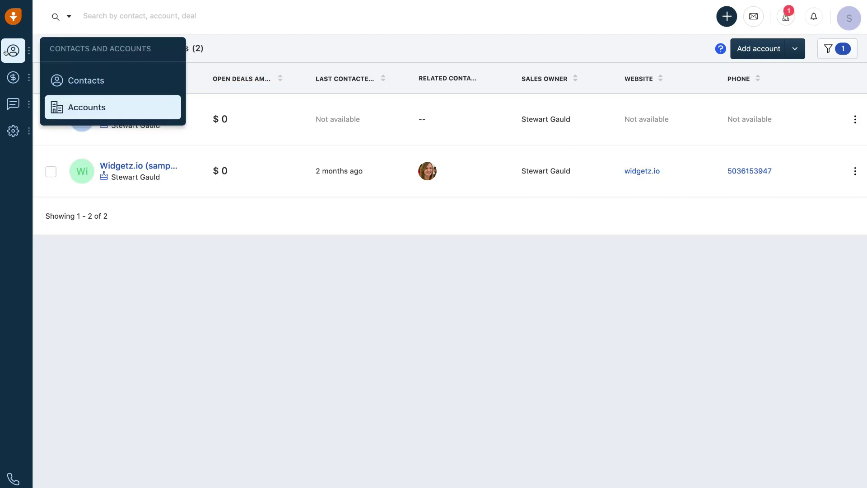
pyautogui.click(79, 80)
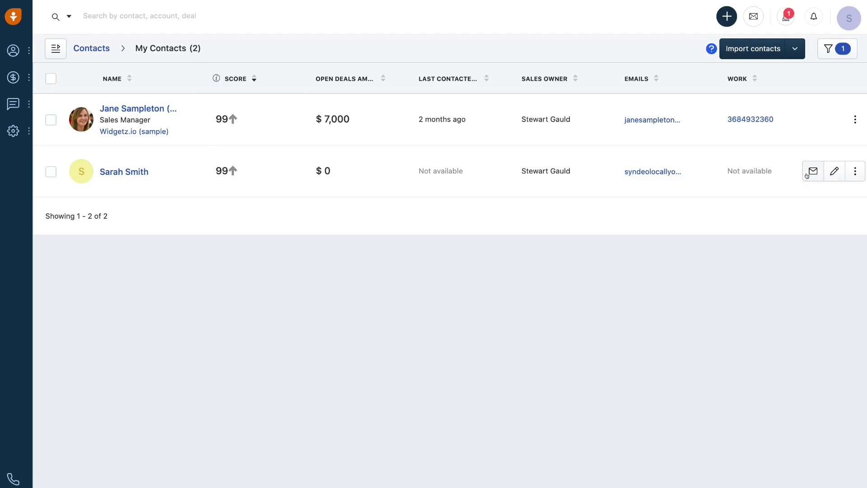
pyautogui.click(834, 171)
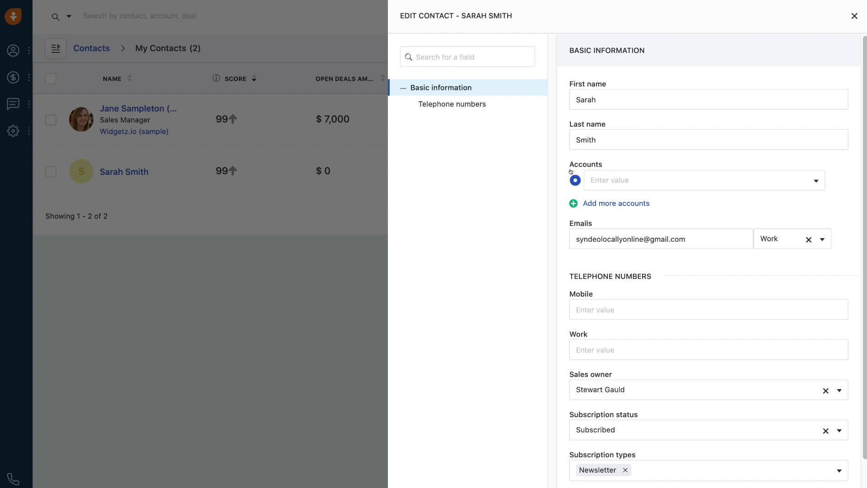
pyautogui.click(607, 181)
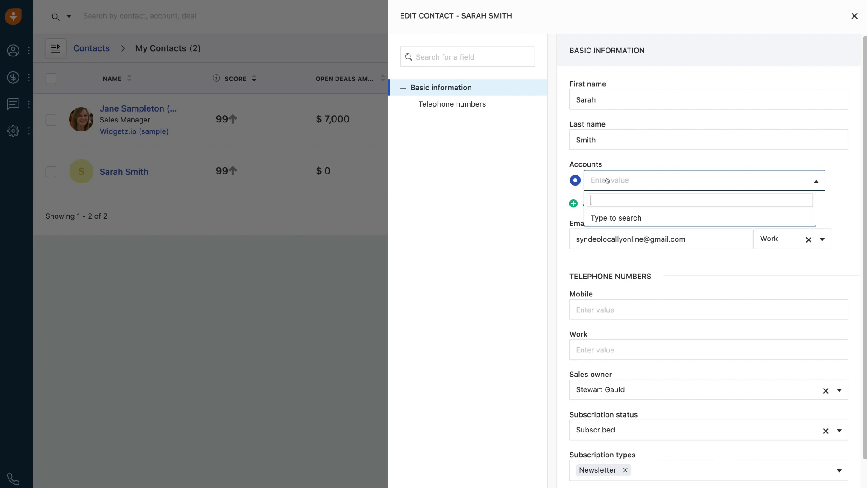
pyautogui.write('Tr')
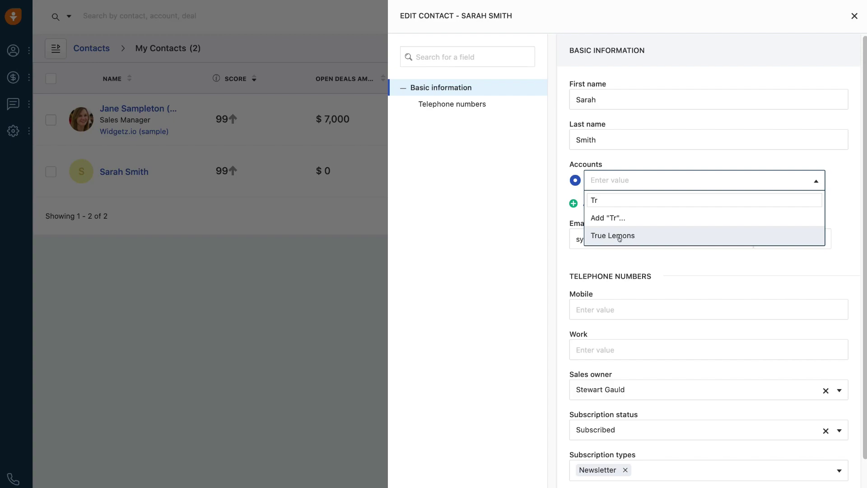
pyautogui.click(640, 237)
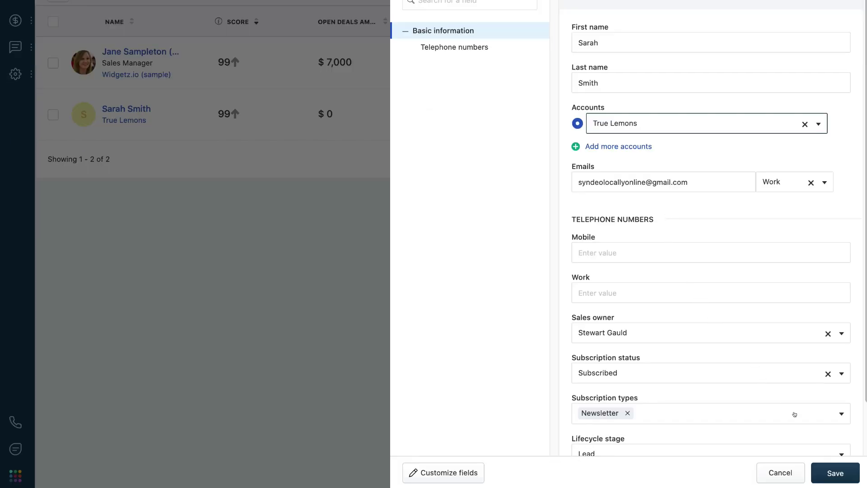
pyautogui.click(815, 465)
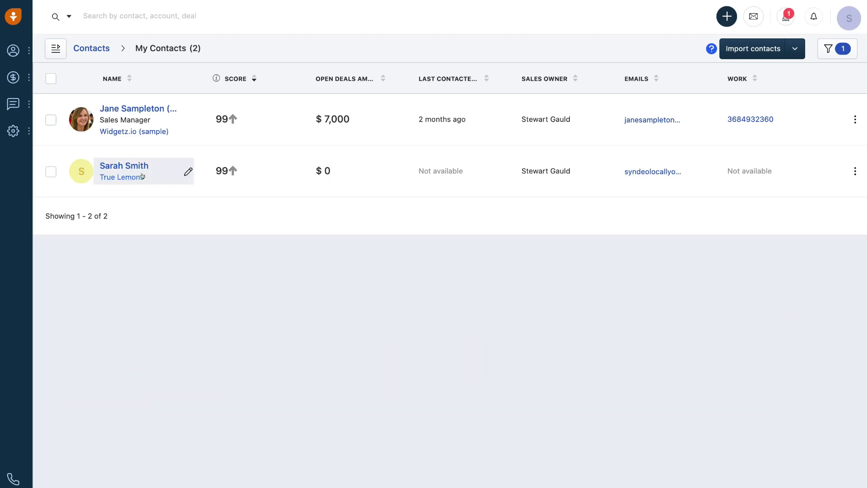
# Create a Website Design deal worth 10000 USD for the True Lemons account, with the newly added contact as related contact.
pyautogui.moveTo(13, 54)
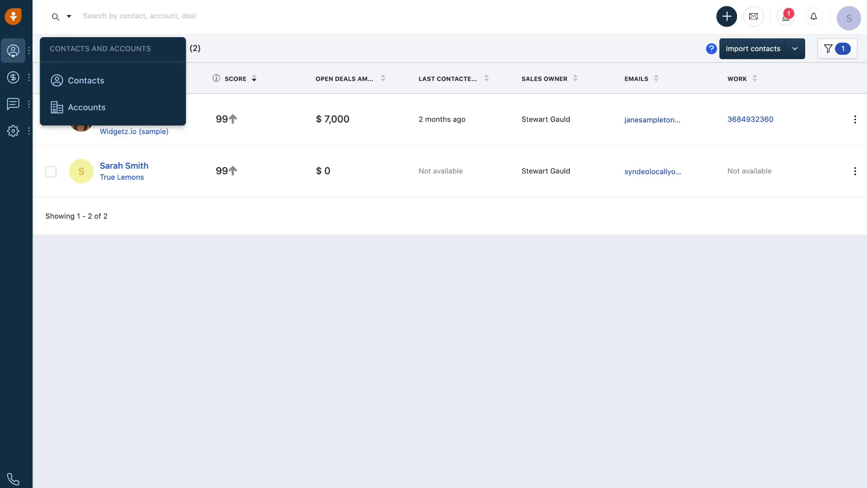
pyautogui.moveTo(13, 77)
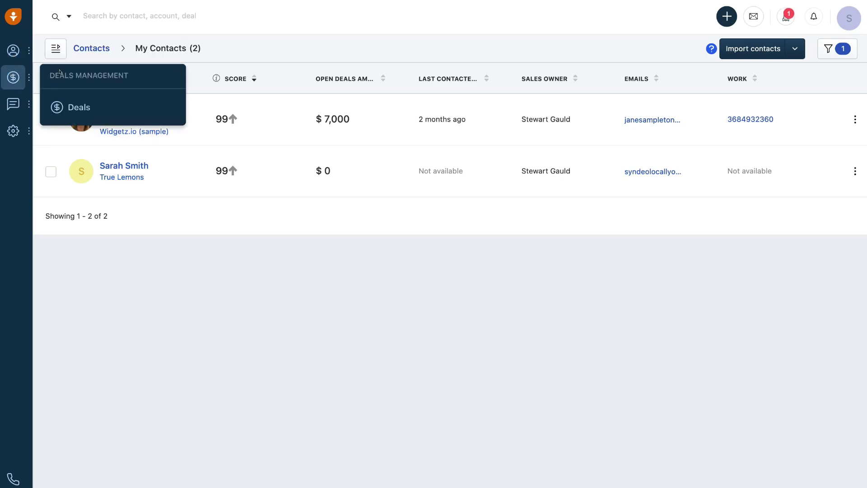
pyautogui.click(106, 106)
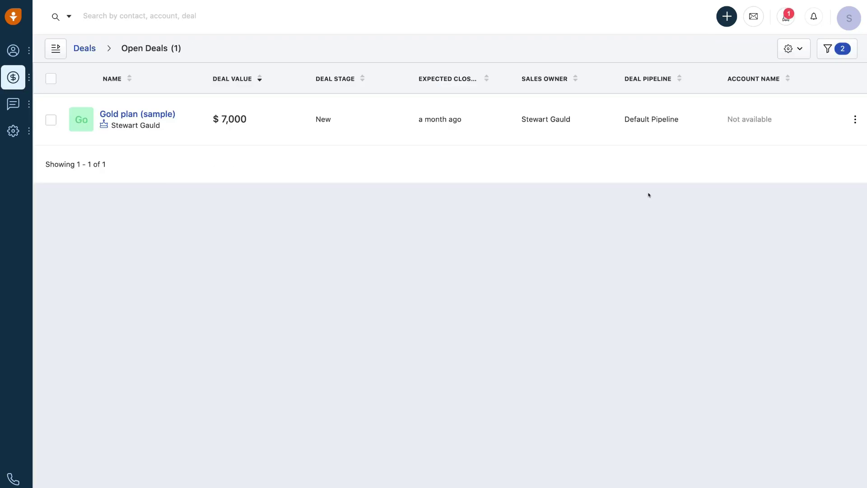
pyautogui.click(721, 16)
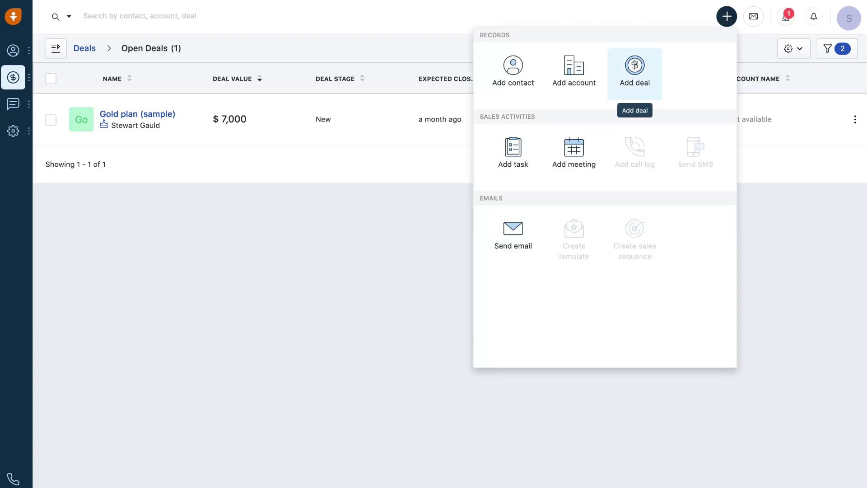
pyautogui.click(634, 74)
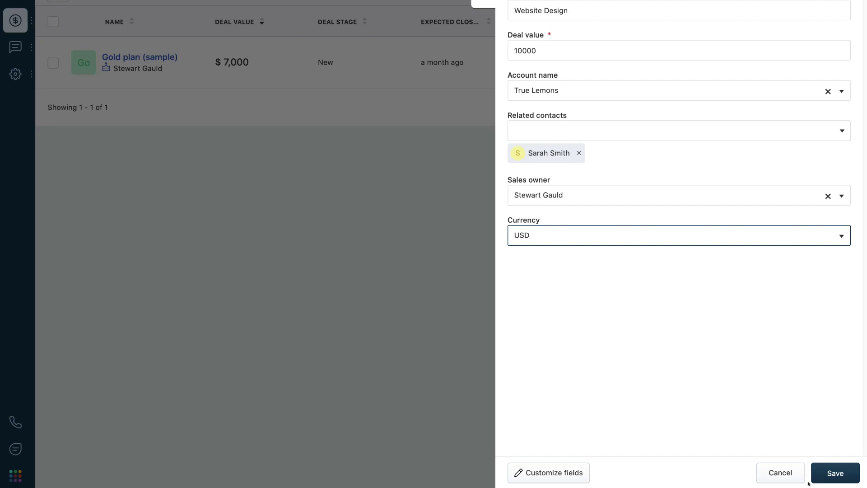
pyautogui.click(827, 473)
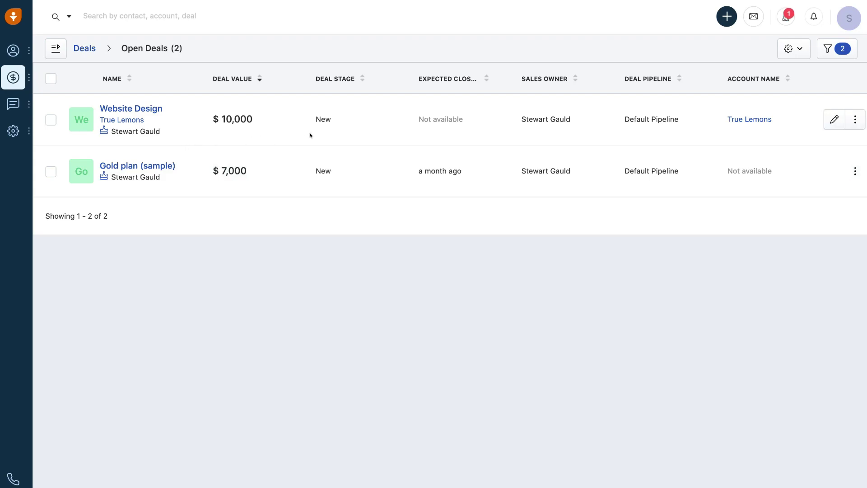
# Set the Website Design deal's stage to Follow-up in the Default Pipeline.
pyautogui.click(384, 119)
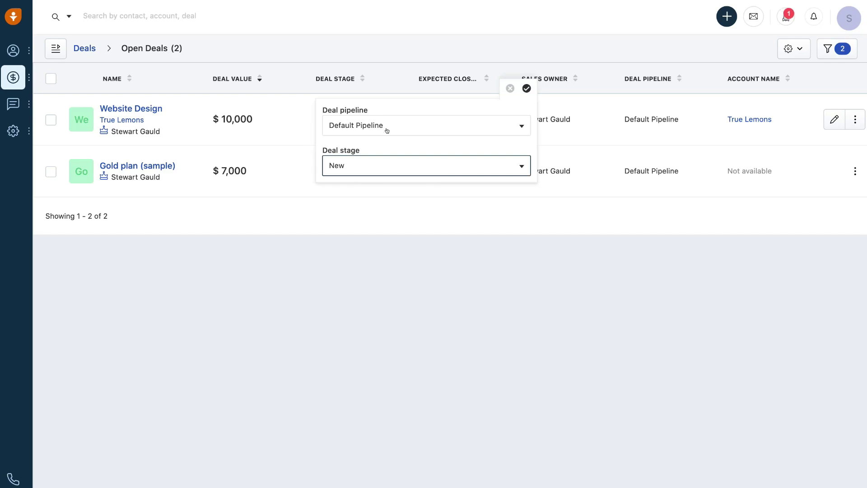
pyautogui.click(369, 161)
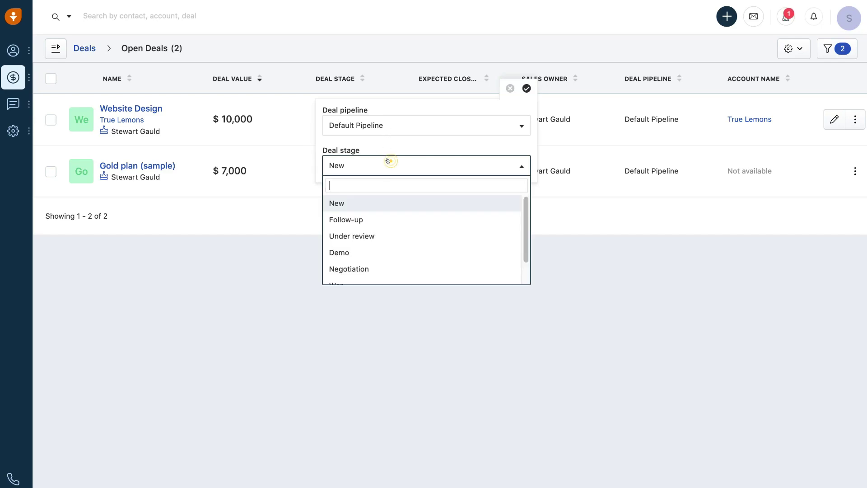
pyautogui.click(352, 219)
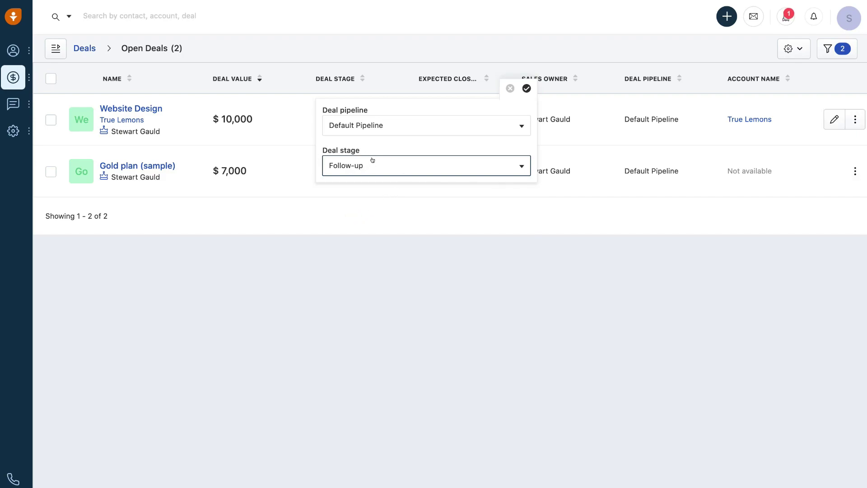
pyautogui.click(526, 89)
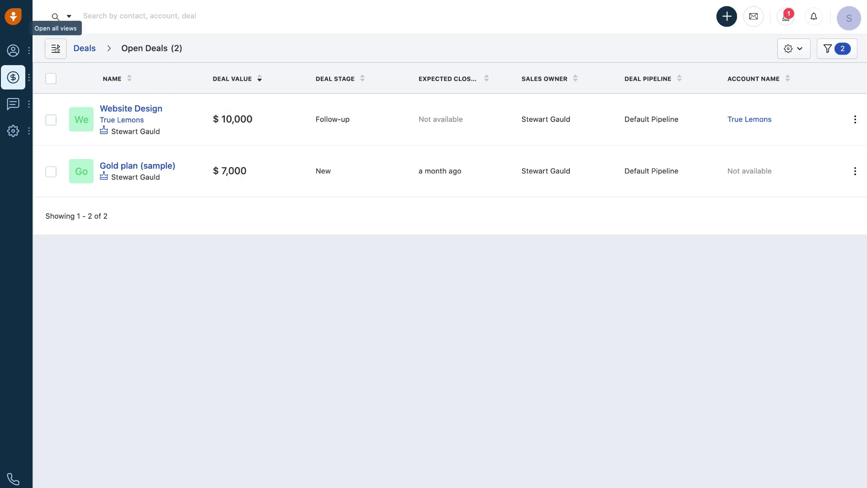
# View the available deal list views and the deal settings options, such as stage probability and default pipeline.
pyautogui.click(56, 48)
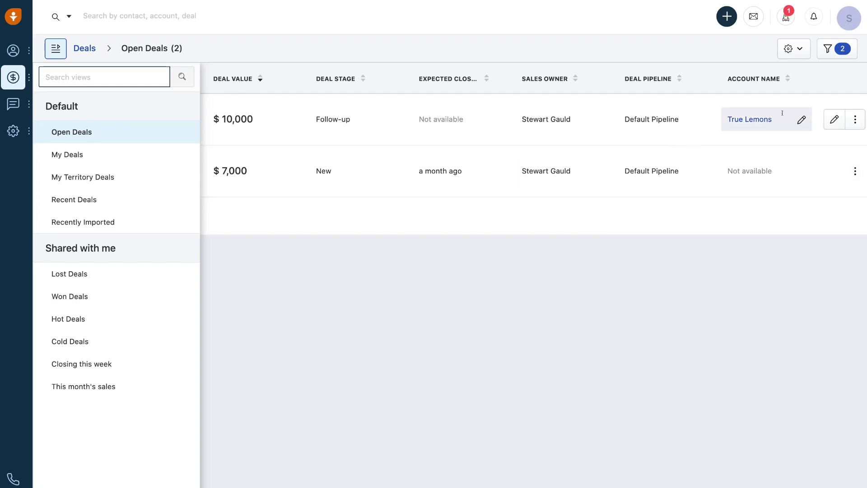
pyautogui.click(793, 49)
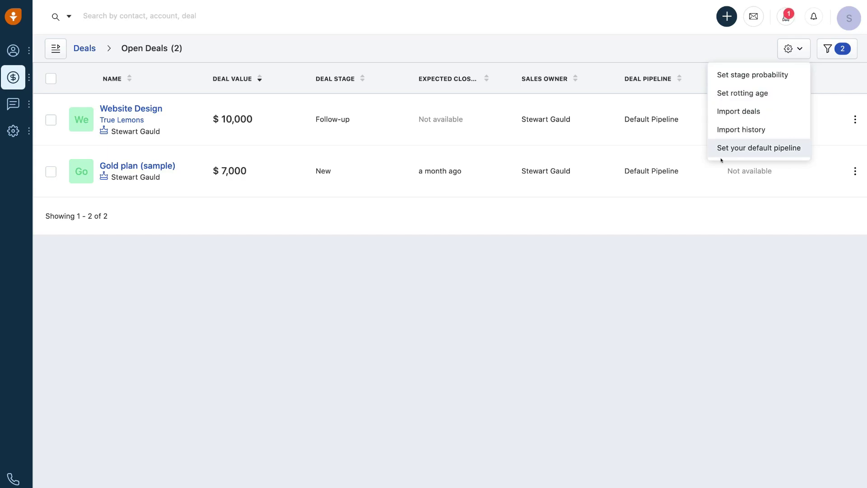
pyautogui.click(643, 225)
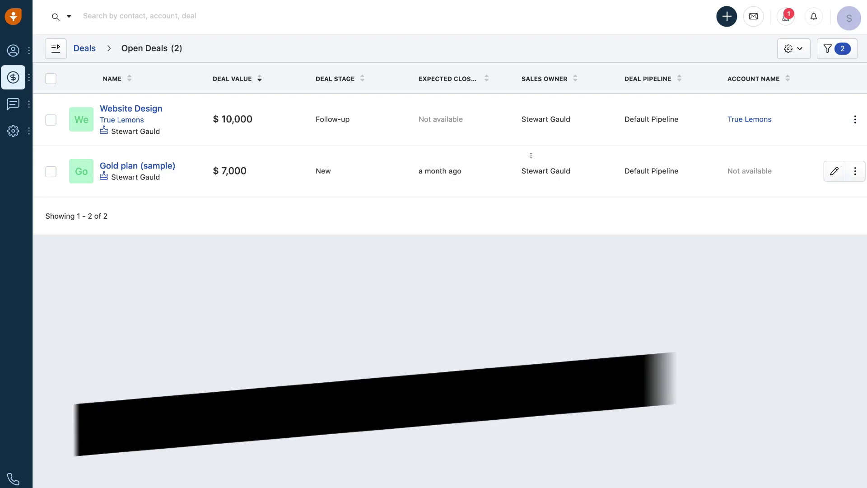
# Start a new task titled "Follow-up with True Lemons" with the description "Follow up by phone call regarding new project".
pyautogui.click(719, 20)
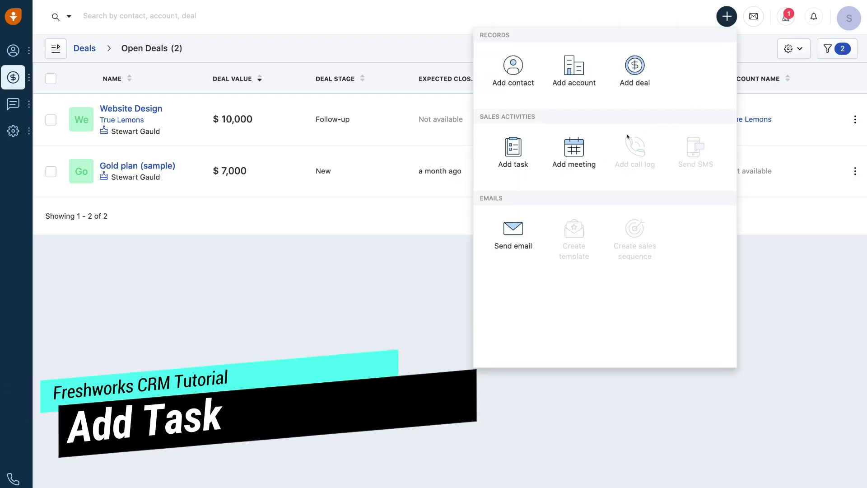
pyautogui.click(525, 151)
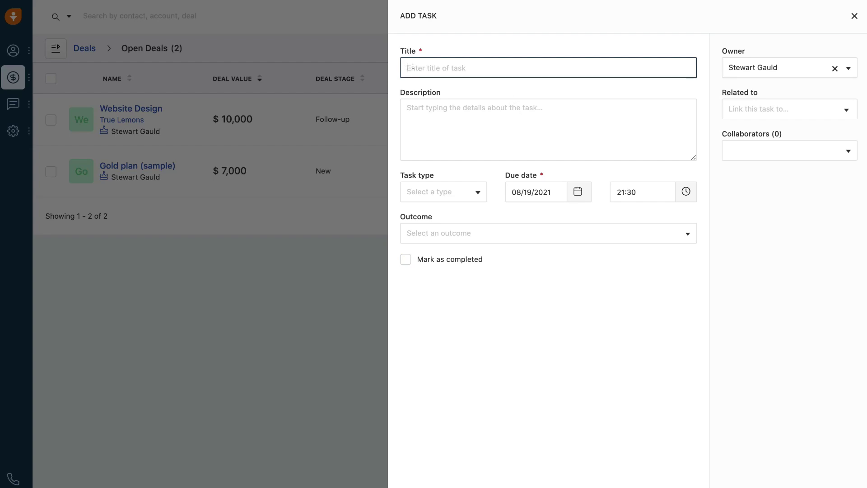
pyautogui.write('Follow-up with True Lemons')
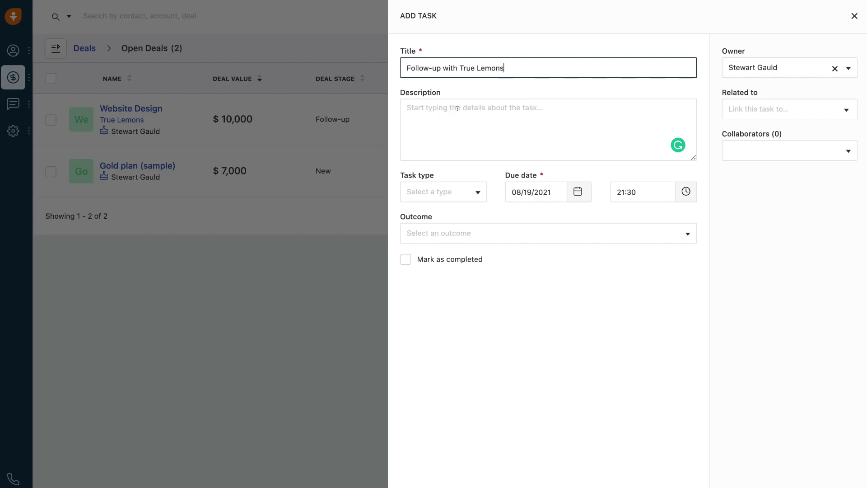
pyautogui.click(512, 119)
pyautogui.write('Follow up by phone call regarding new project')
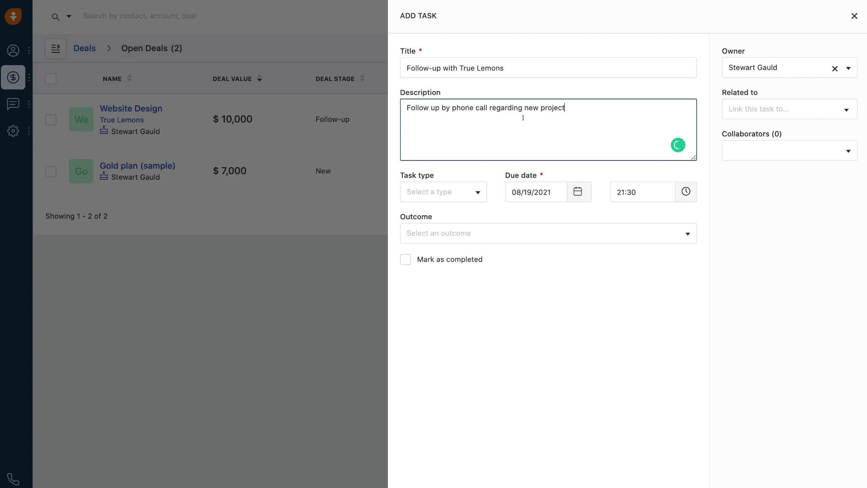
# Set the task type to Call reminder, make it due 08/20/2021 at 09:00, and save the task.
pyautogui.click(456, 191)
pyautogui.click(457, 191)
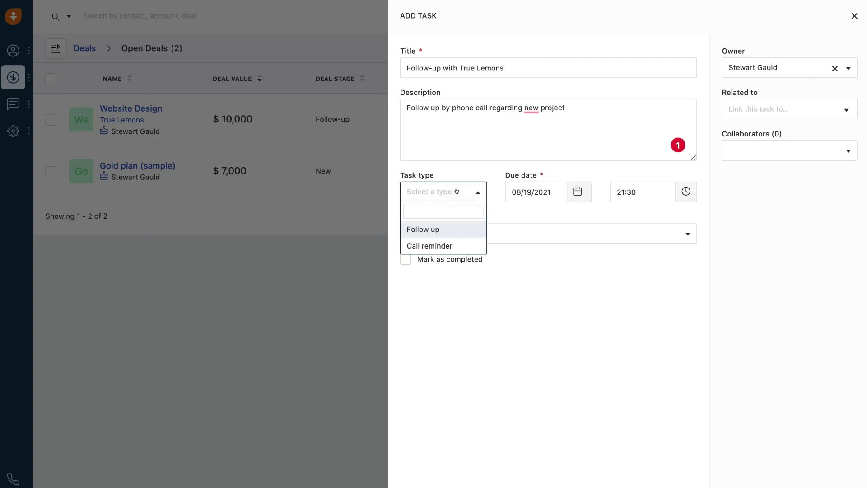
pyautogui.click(457, 247)
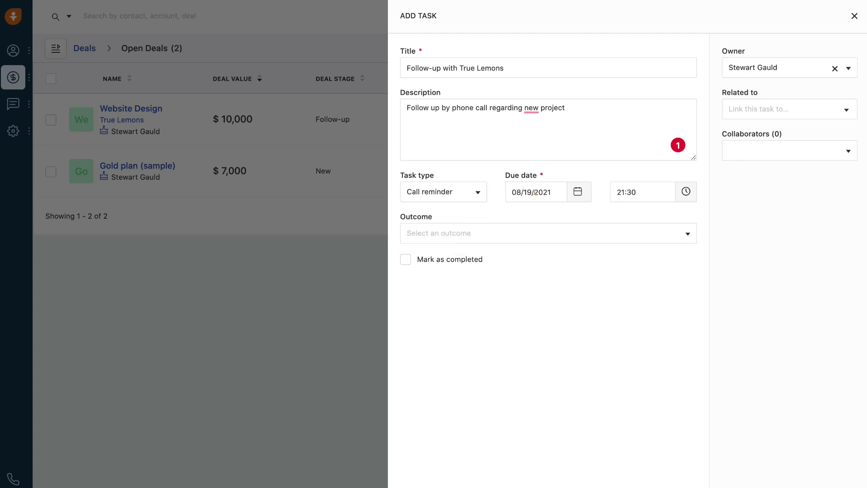
pyautogui.click(533, 192)
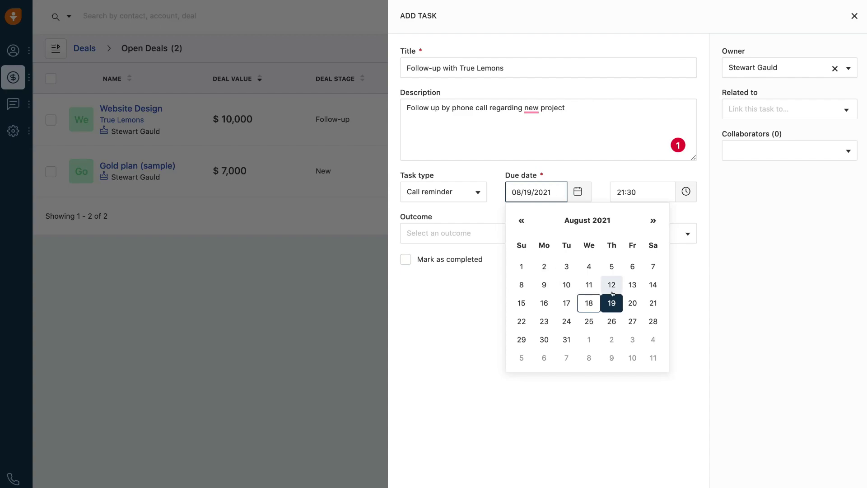
pyautogui.click(624, 302)
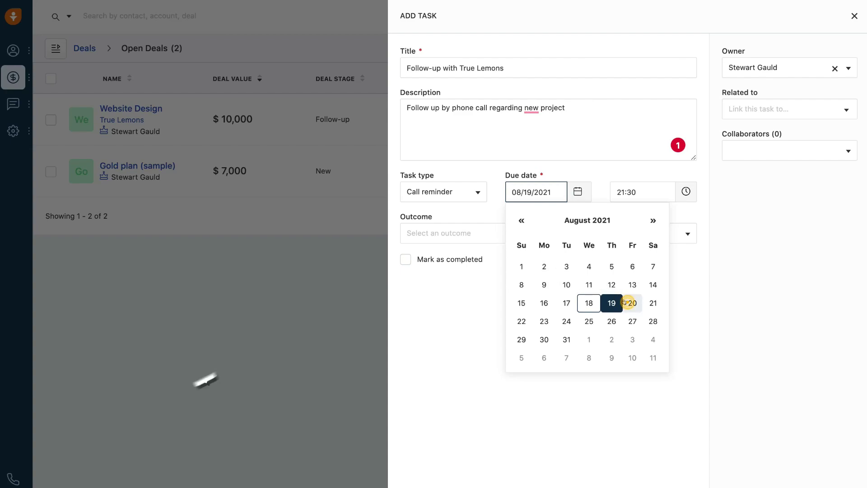
pyautogui.click(630, 192)
pyautogui.scroll(10, 636, 268)
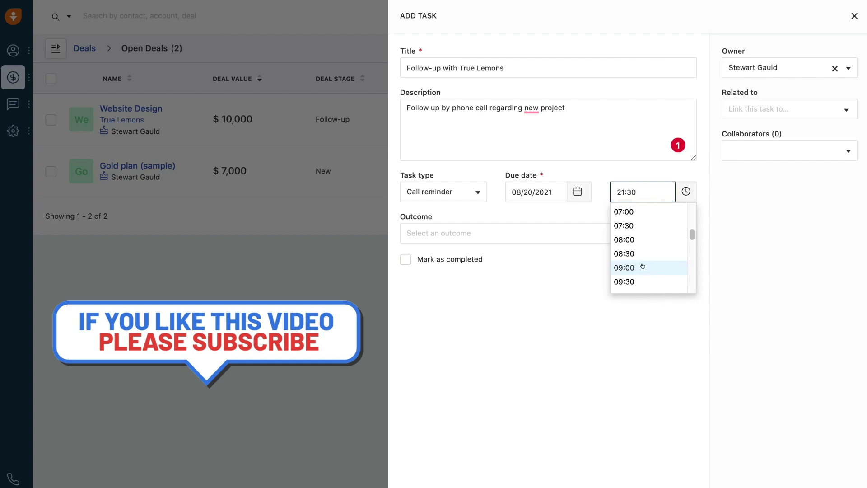
pyautogui.click(636, 268)
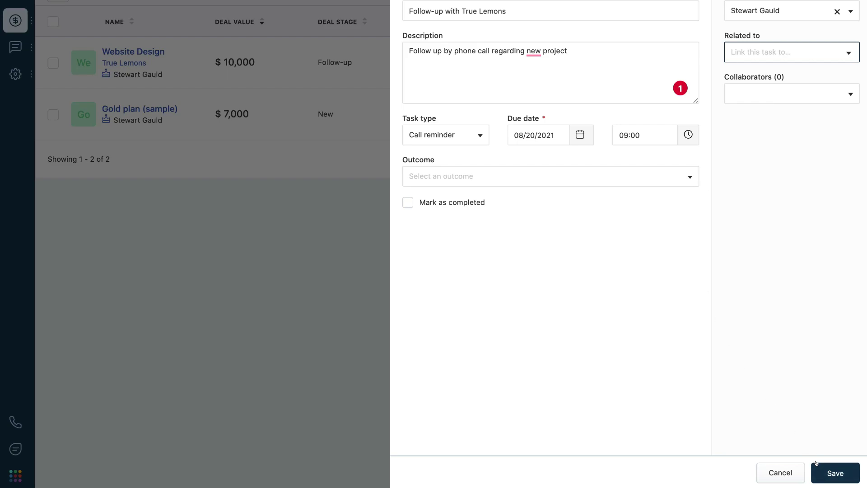
pyautogui.click(816, 463)
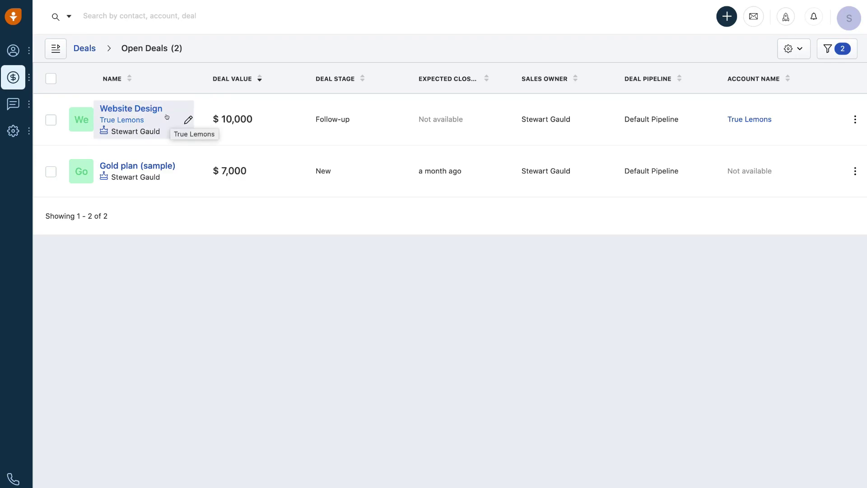
# View the form for adding a meeting, including its time, location and attendee fields, and close it without saving.
pyautogui.click(719, 19)
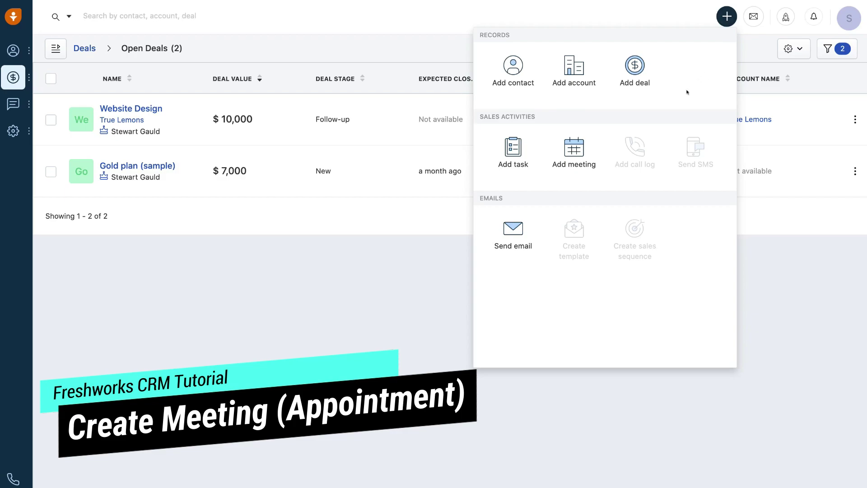
pyautogui.click(579, 149)
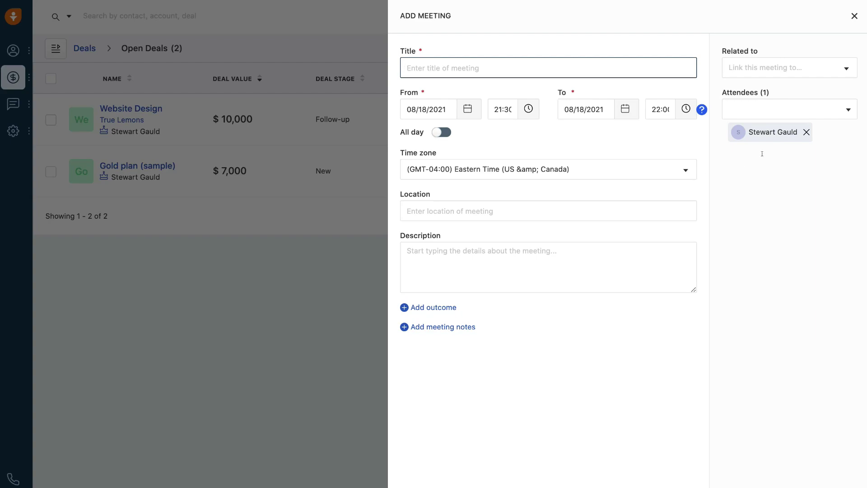
pyautogui.click(850, 17)
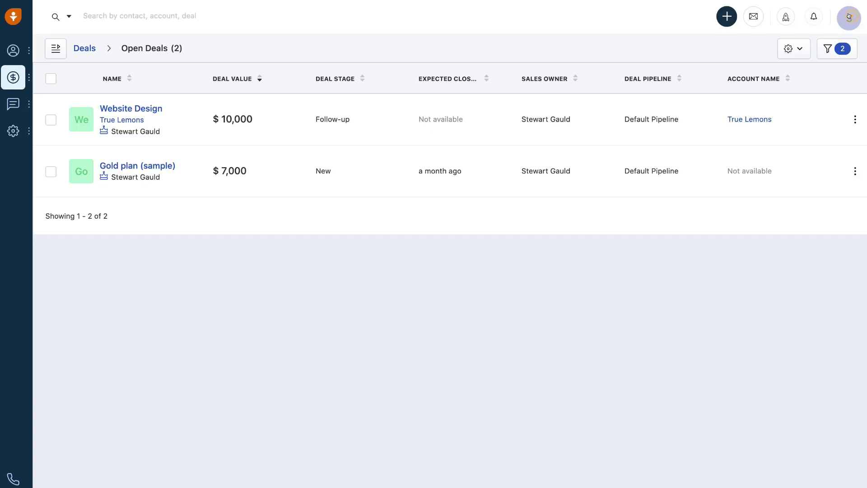
# Start a new email addressed to the True Lemons contact and close the draft without sending it.
pyautogui.click(726, 16)
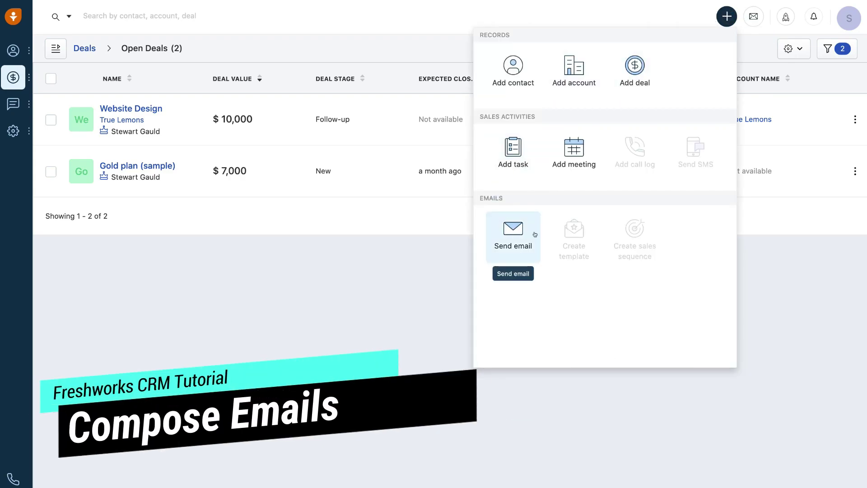
pyautogui.click(512, 226)
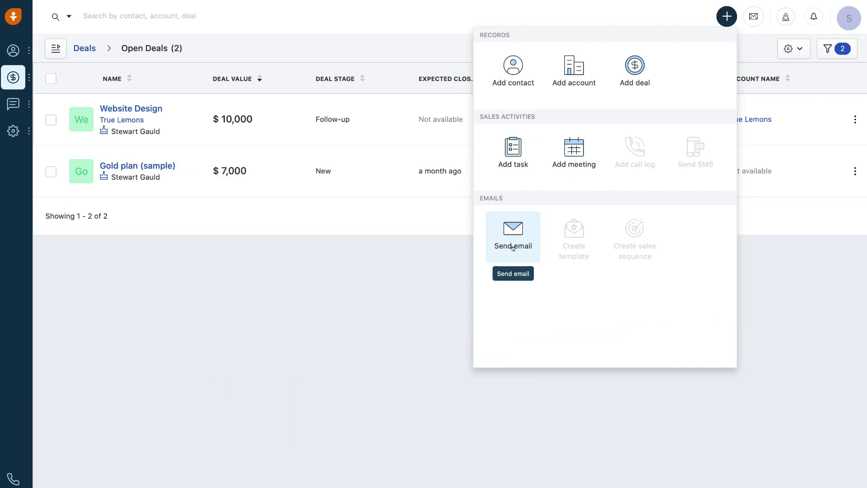
pyautogui.click(513, 247)
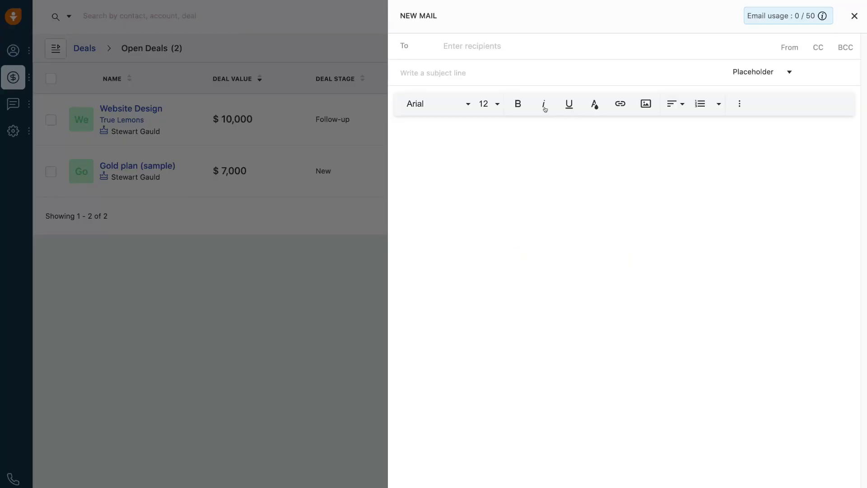
pyautogui.click(479, 46)
pyautogui.write('sa')
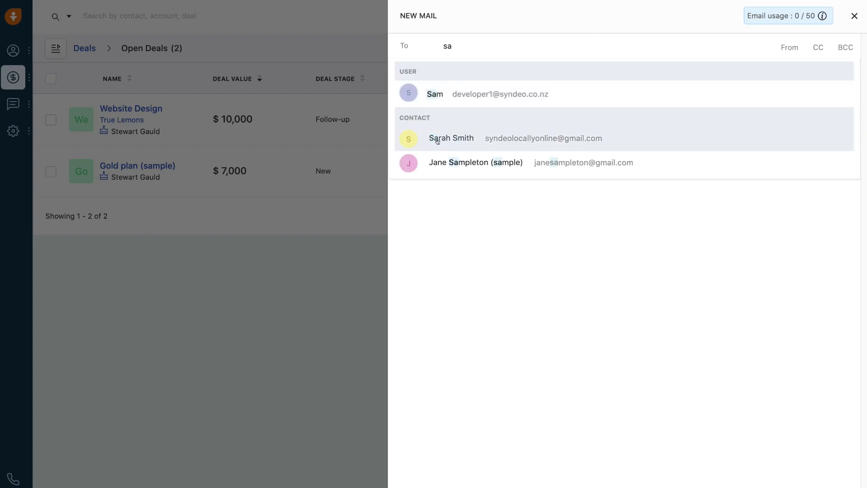
pyautogui.click(465, 139)
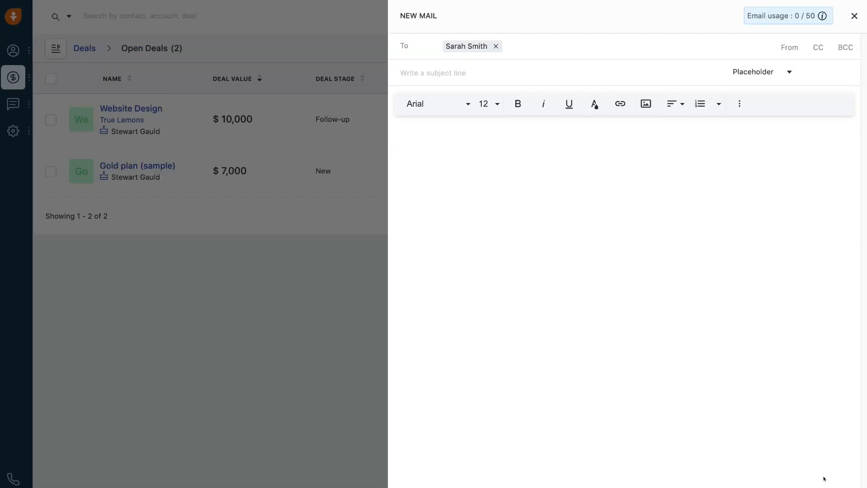
pyautogui.click(853, 16)
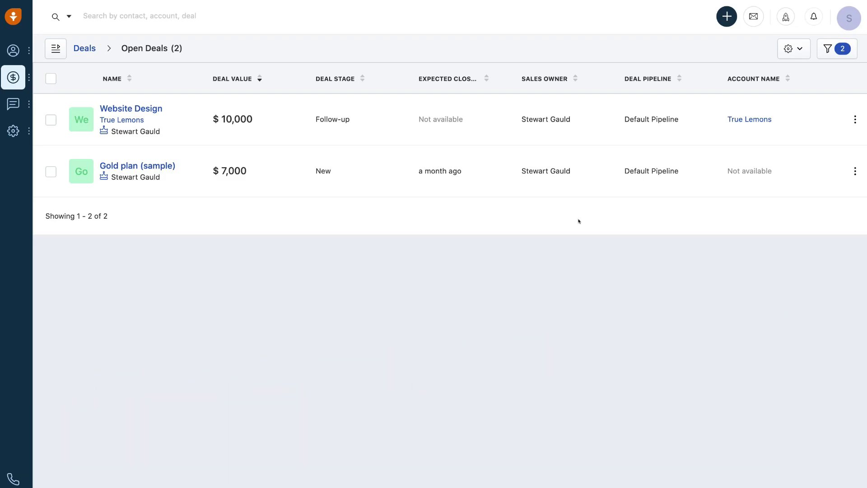
# Check the notifications and close them again.
pyautogui.click(811, 18)
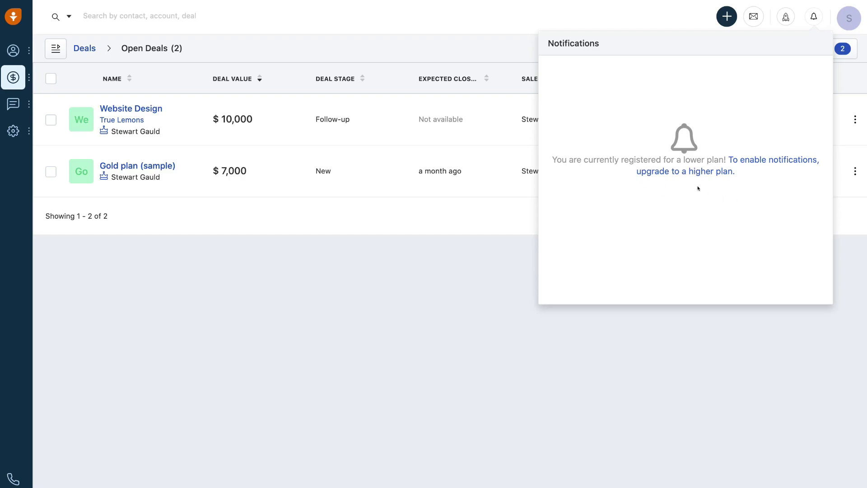
pyautogui.click(691, 332)
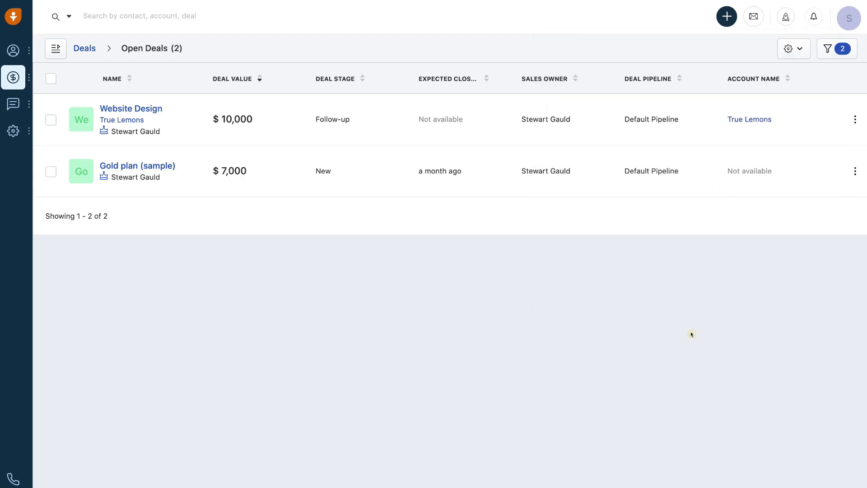
# Open the sample Widgetz.io contact from the contacts list and examine its details, recent activities and integrations.
pyautogui.moveTo(13, 50)
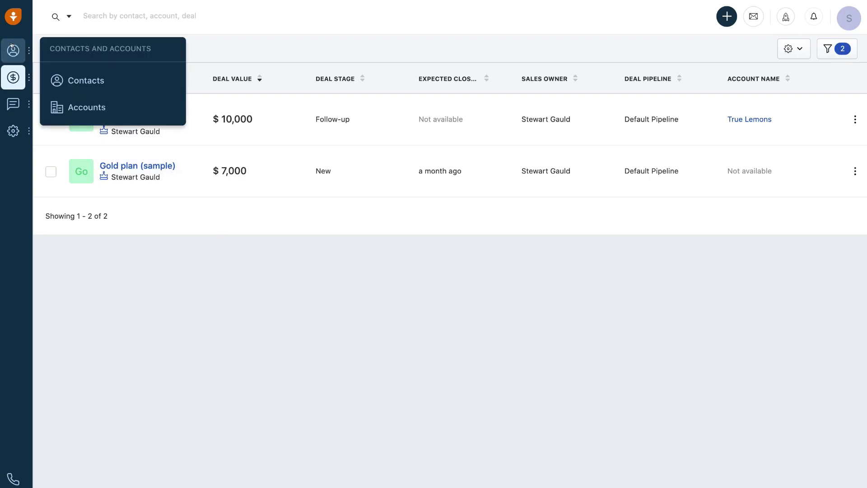
pyautogui.click(86, 80)
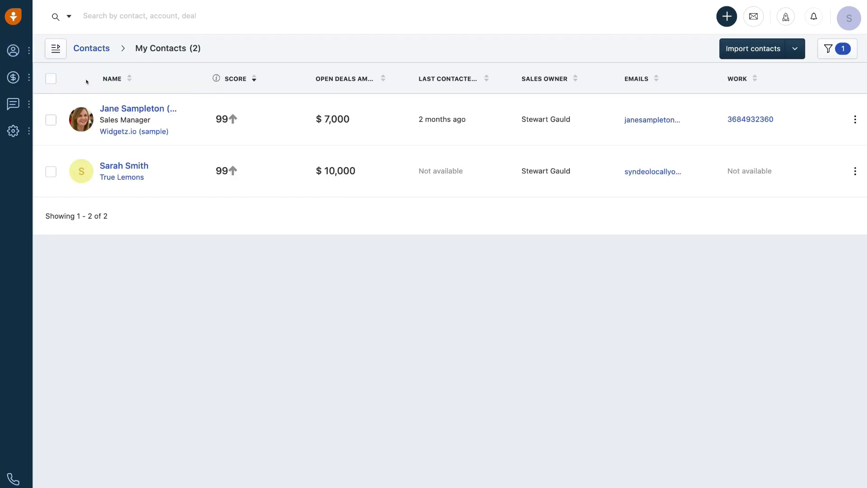
pyautogui.click(108, 107)
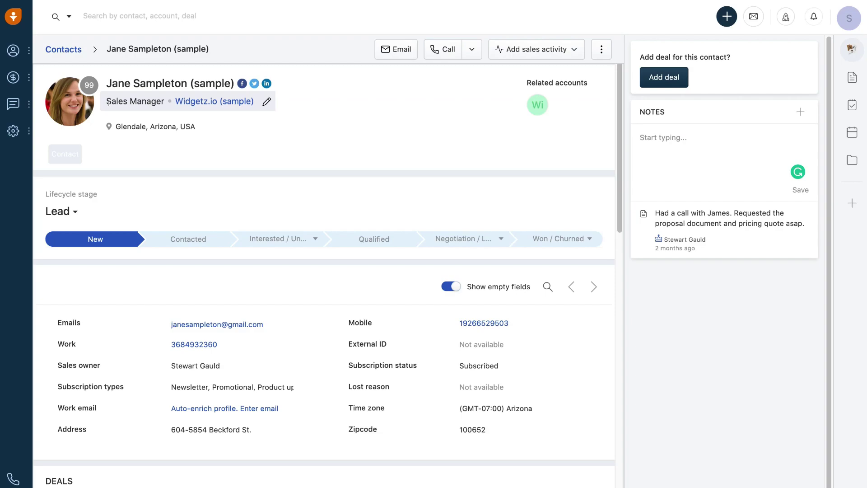
pyautogui.scroll(-15, 215, 222)
pyautogui.scroll(-3, 214, 222)
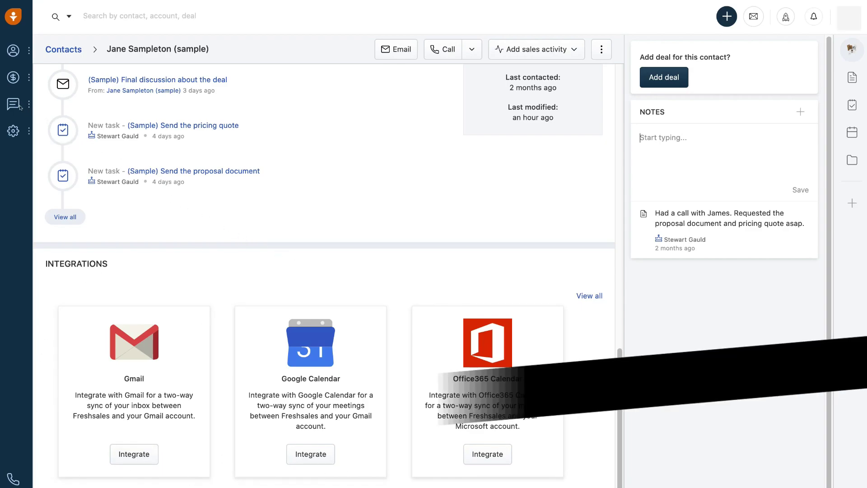
# View the built-in phone's calling options and close the phone again.
pyautogui.moveTo(13, 104)
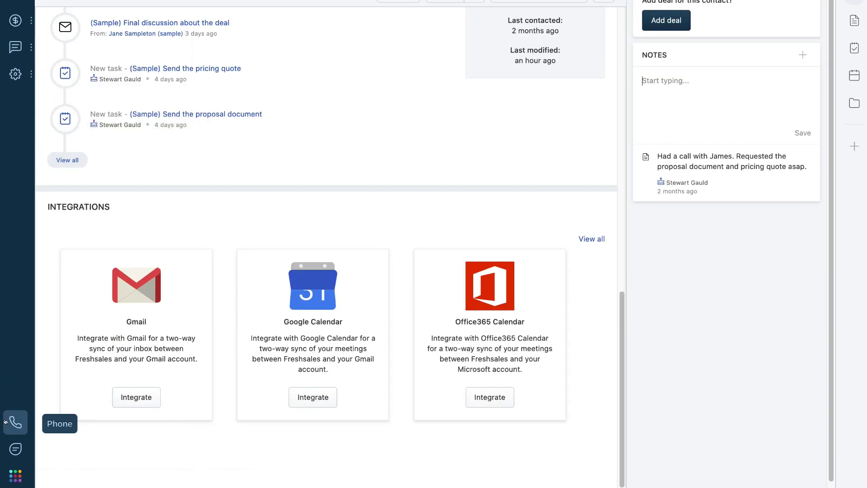
pyautogui.click(5, 421)
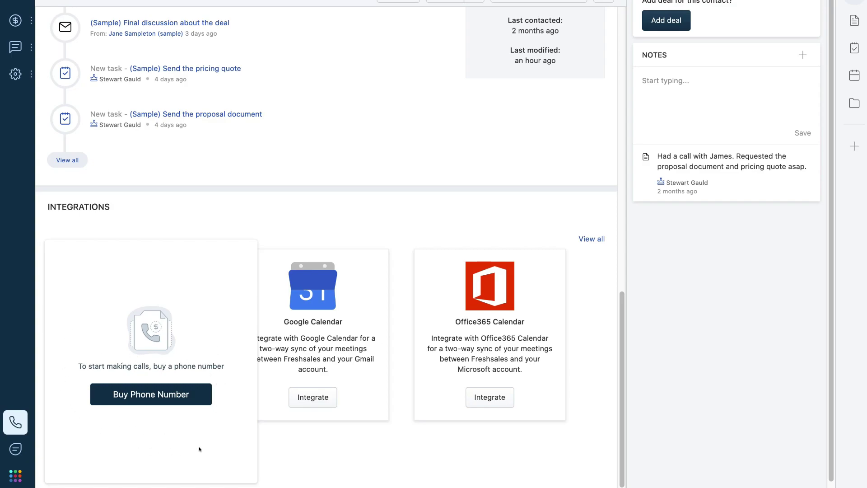
pyautogui.click(13, 421)
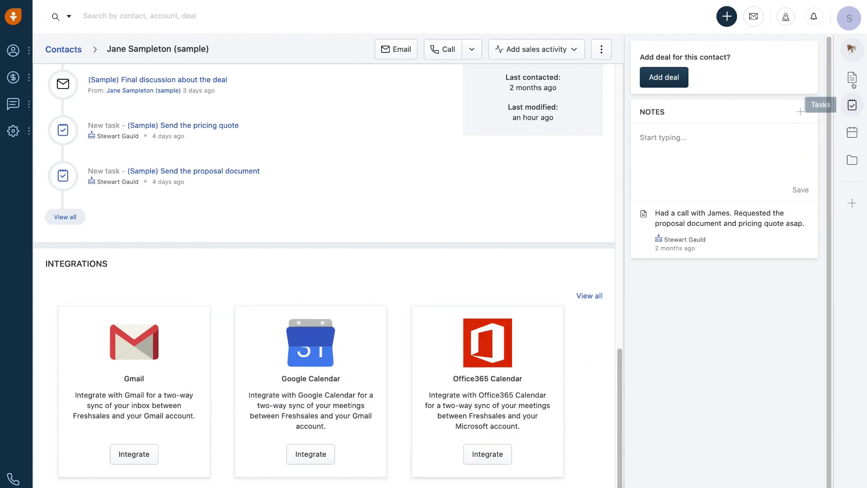
# Open the account profile options to view the settings and support entries.
pyautogui.click(845, 17)
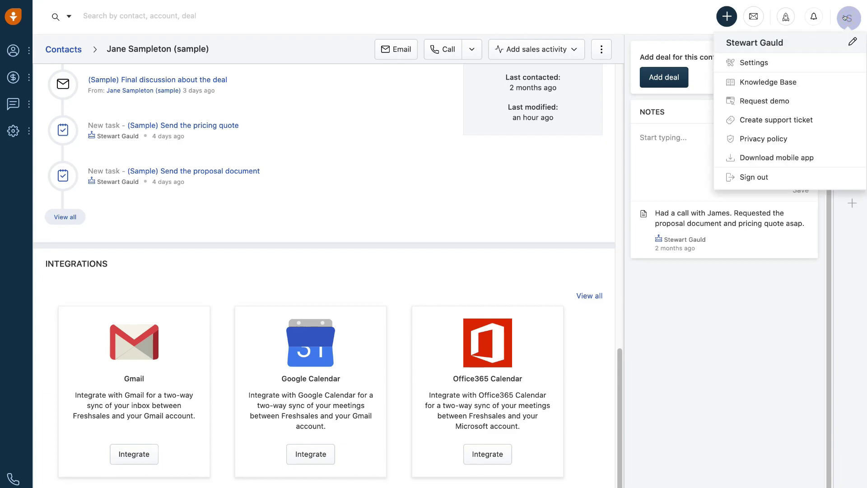